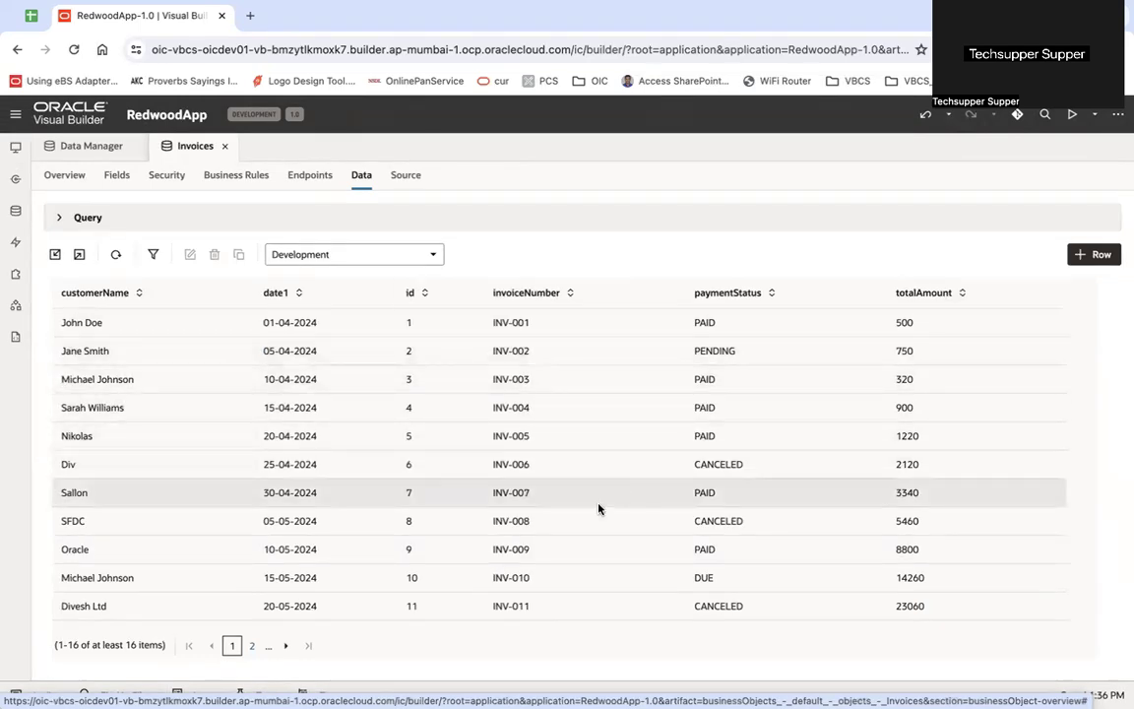
Create a page with ID main-invoices in the main flow of vbredwoodapp, using the Welcome Page Template.
left_click(16, 147)
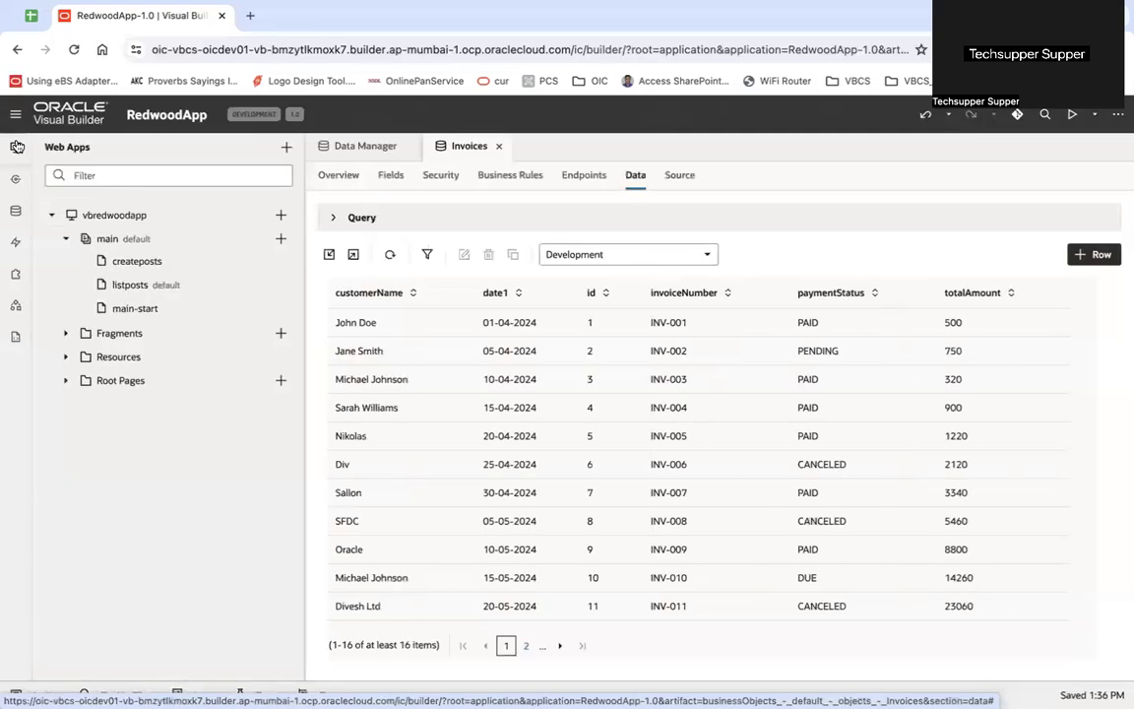
left_click(280, 239)
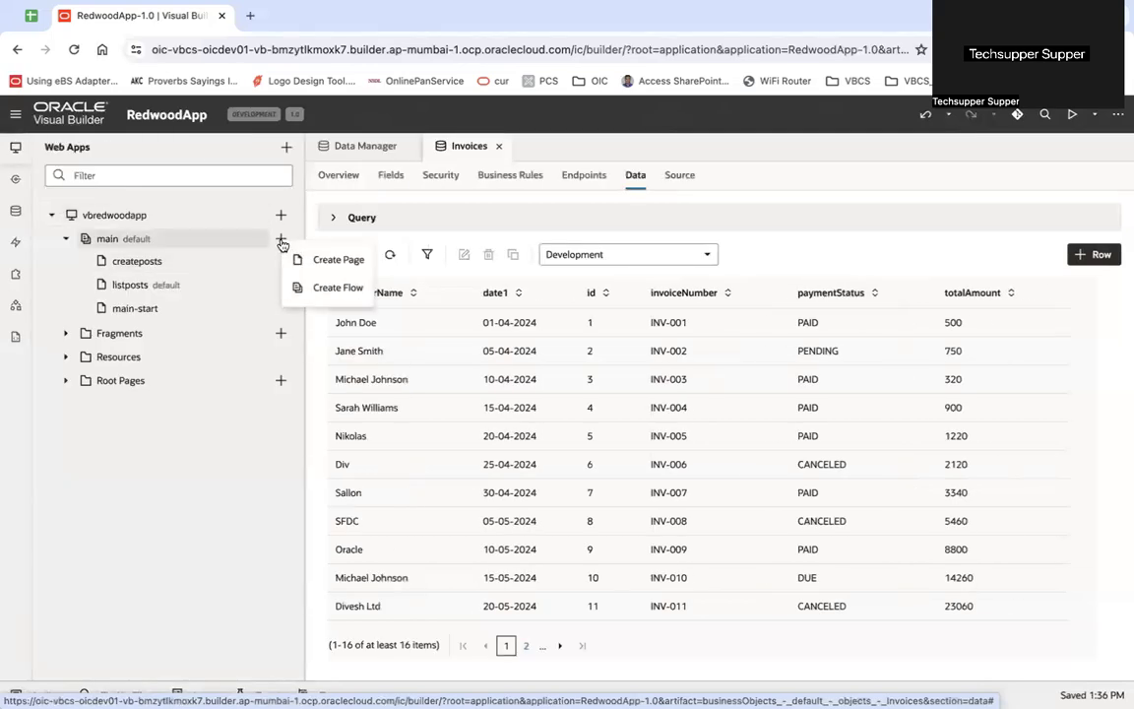
left_click(338, 260)
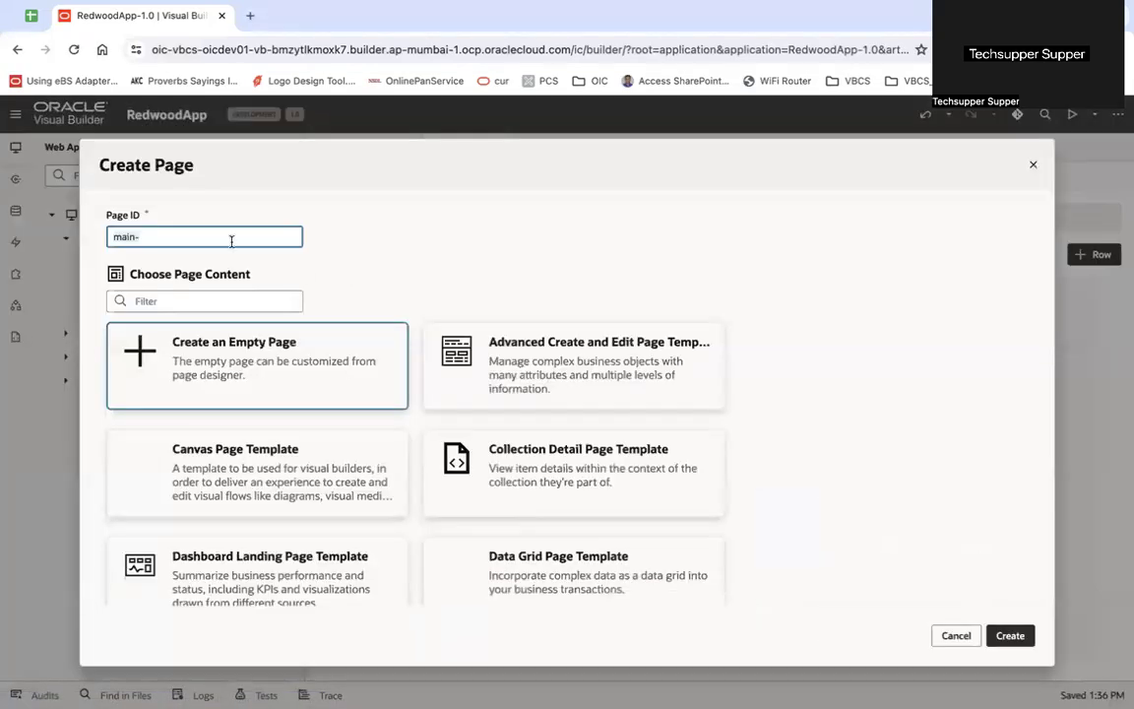
type("invoices")
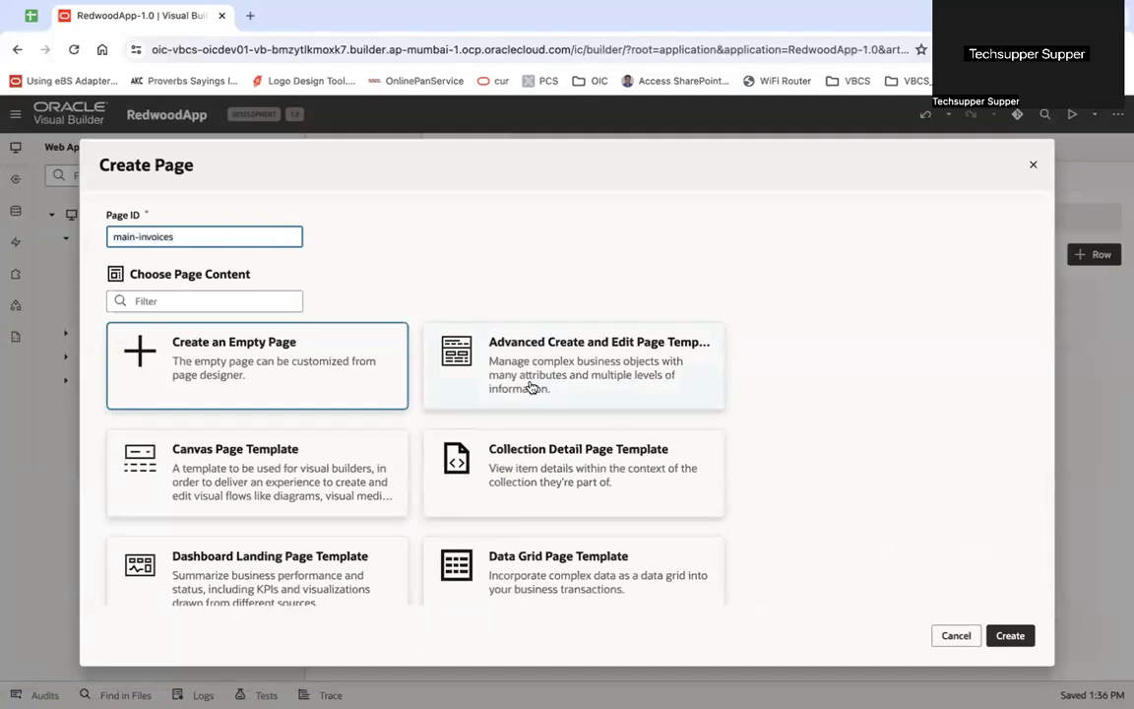
scroll(531, 388, "down", 5)
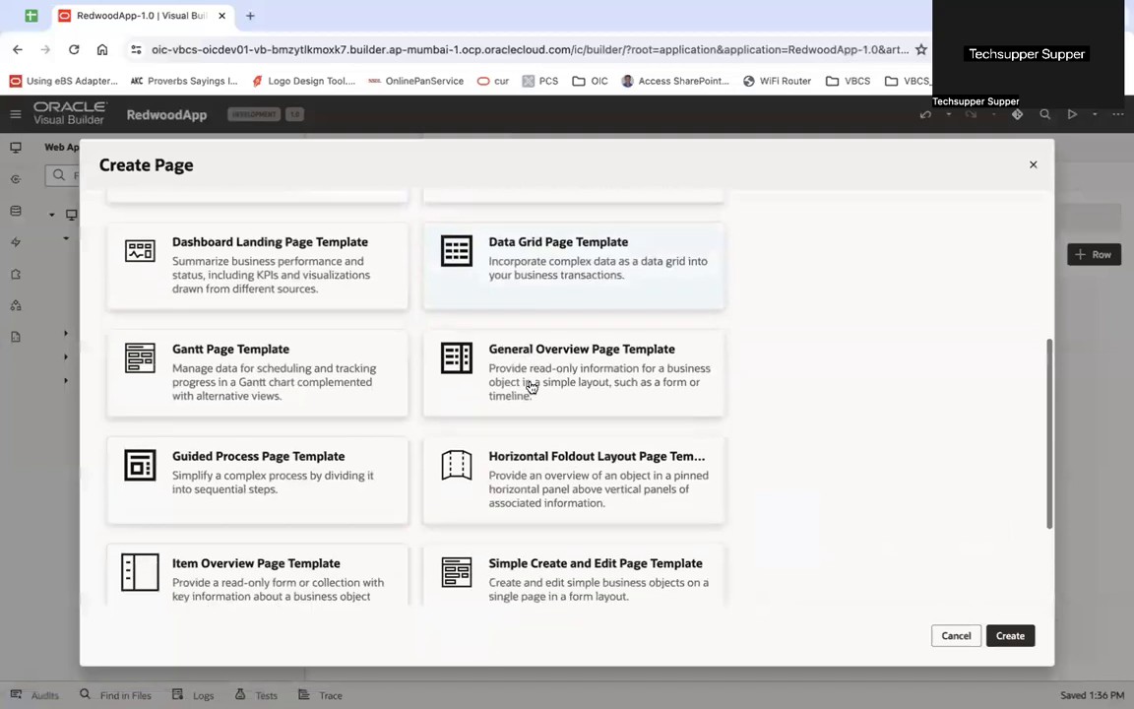
scroll(531, 388, "down", 3)
left_click(527, 540)
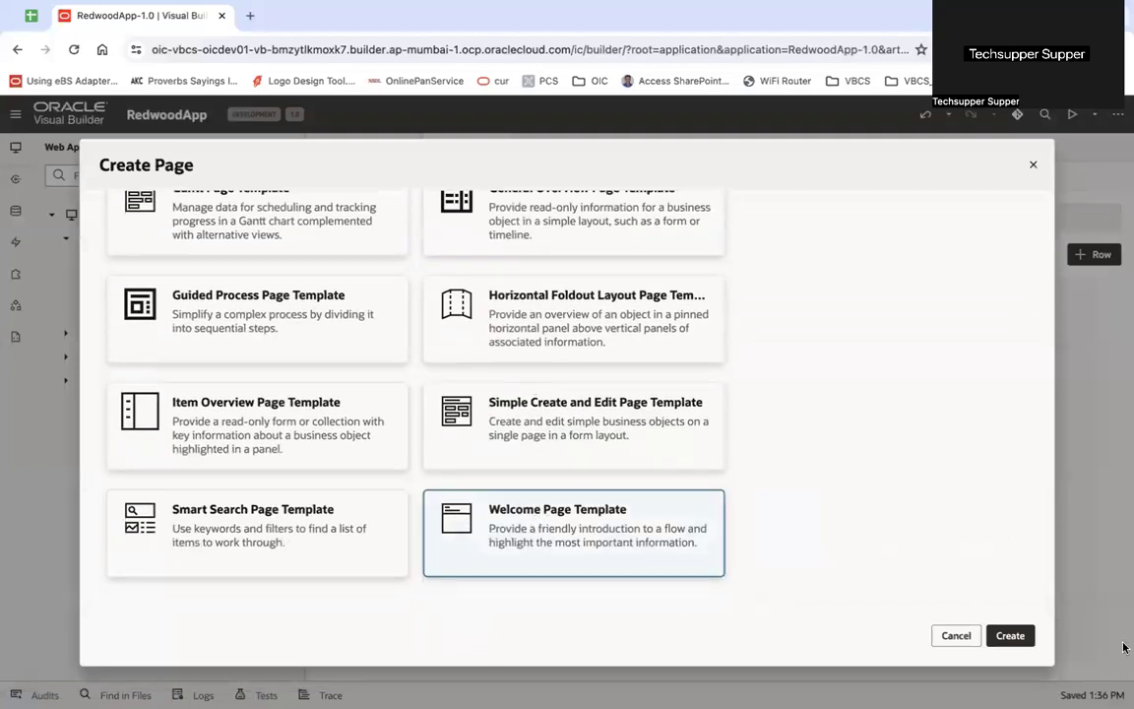
left_click(1011, 636)
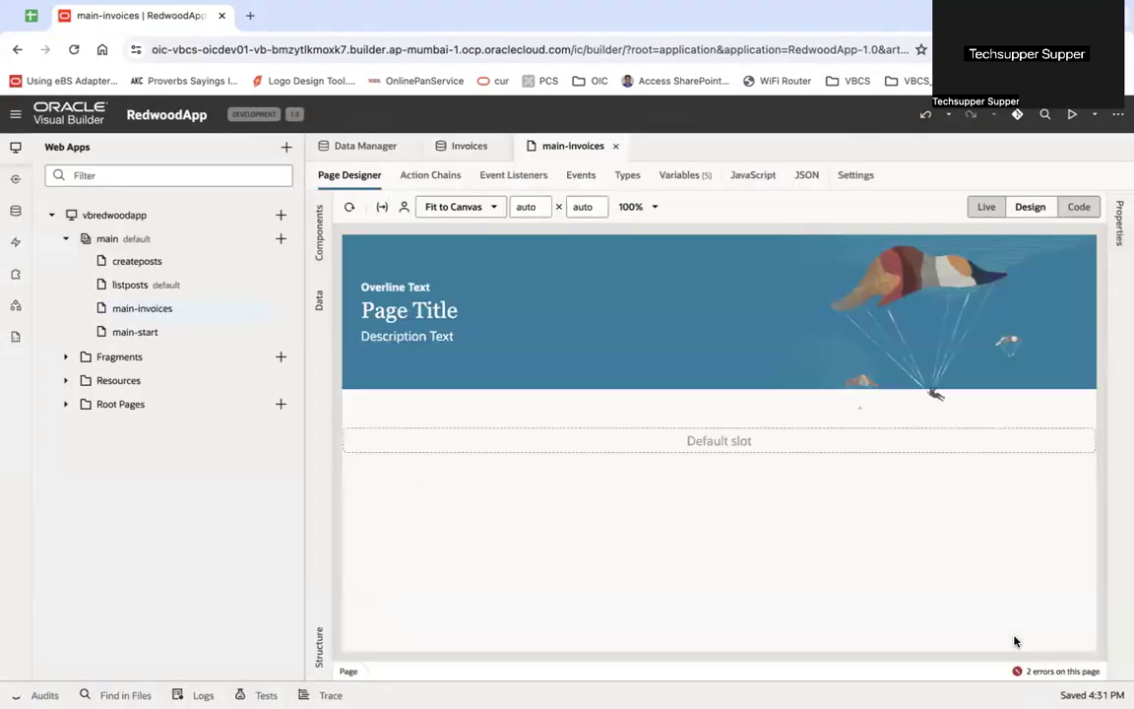
left_click(10, 147)
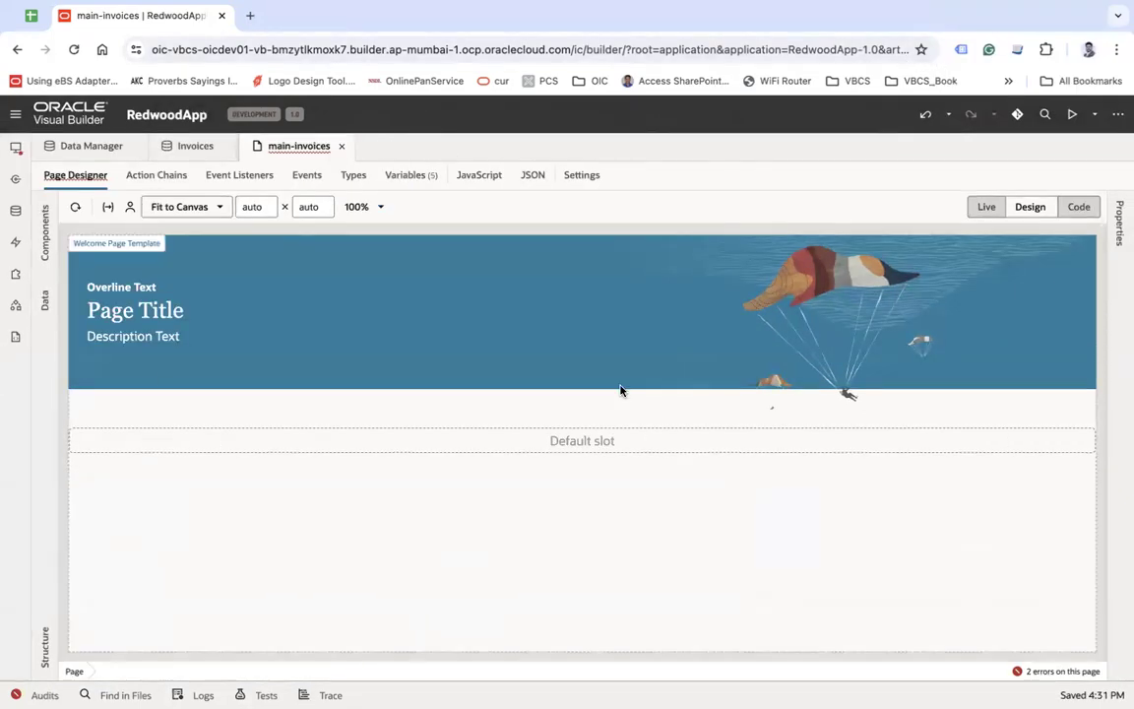
Select the Welcome Page Template on the canvas and examine it in the page structure.
left_click(118, 257)
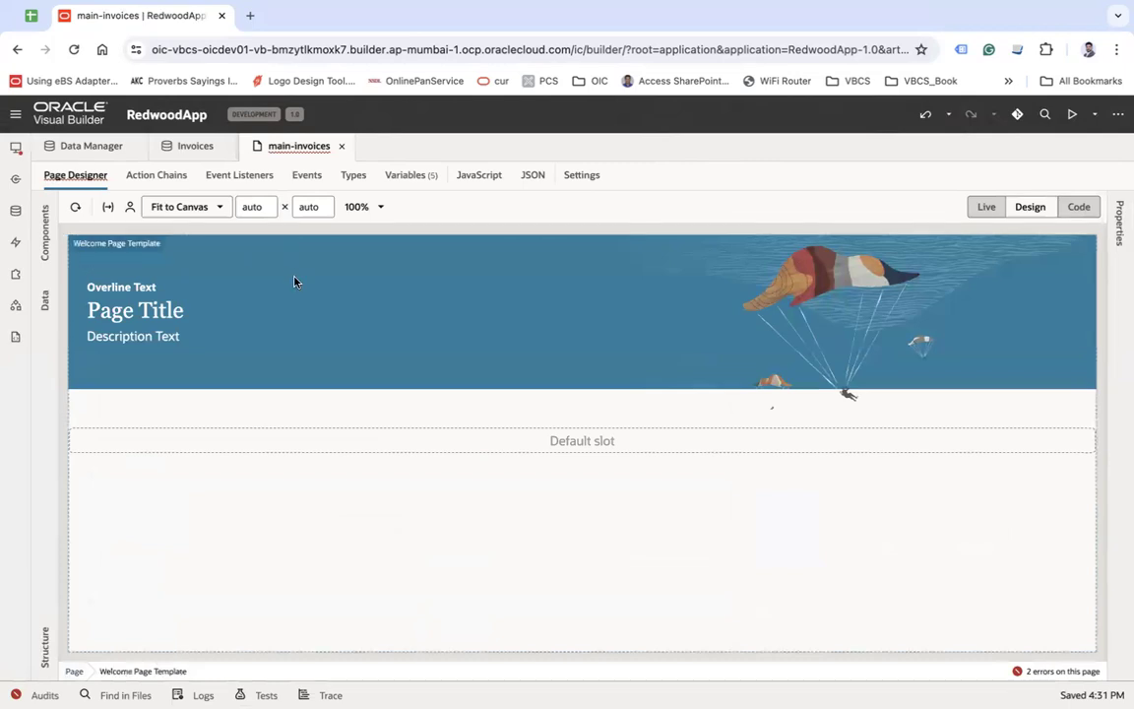
left_click(43, 650)
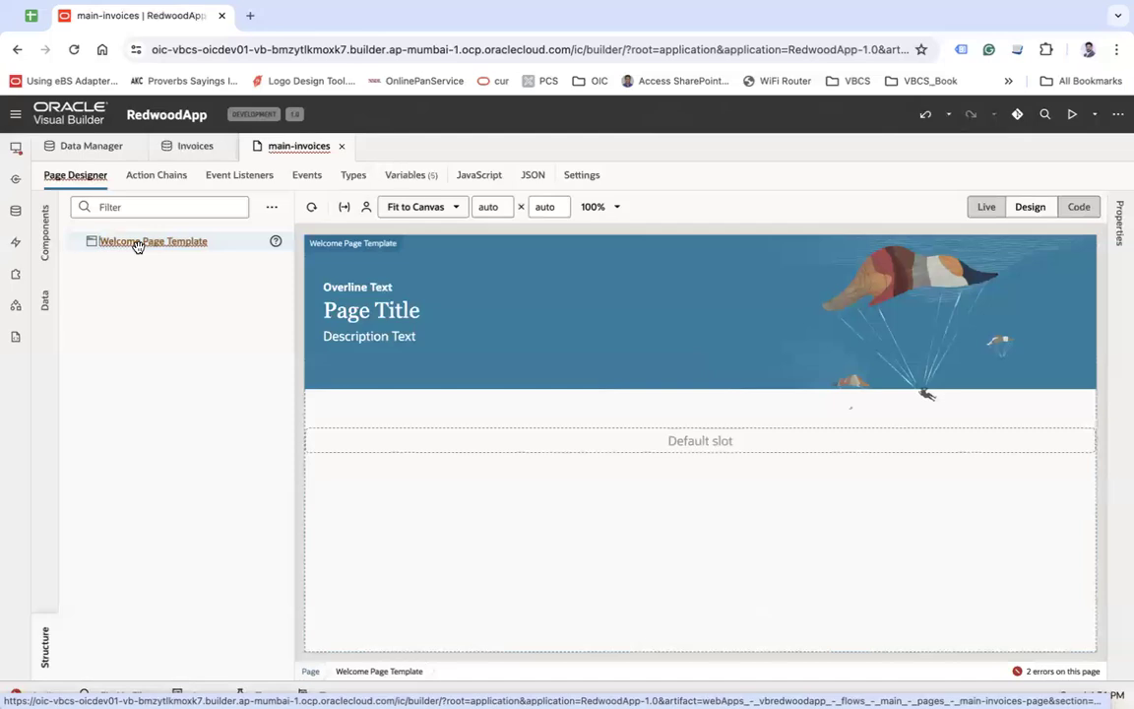
left_click(43, 645)
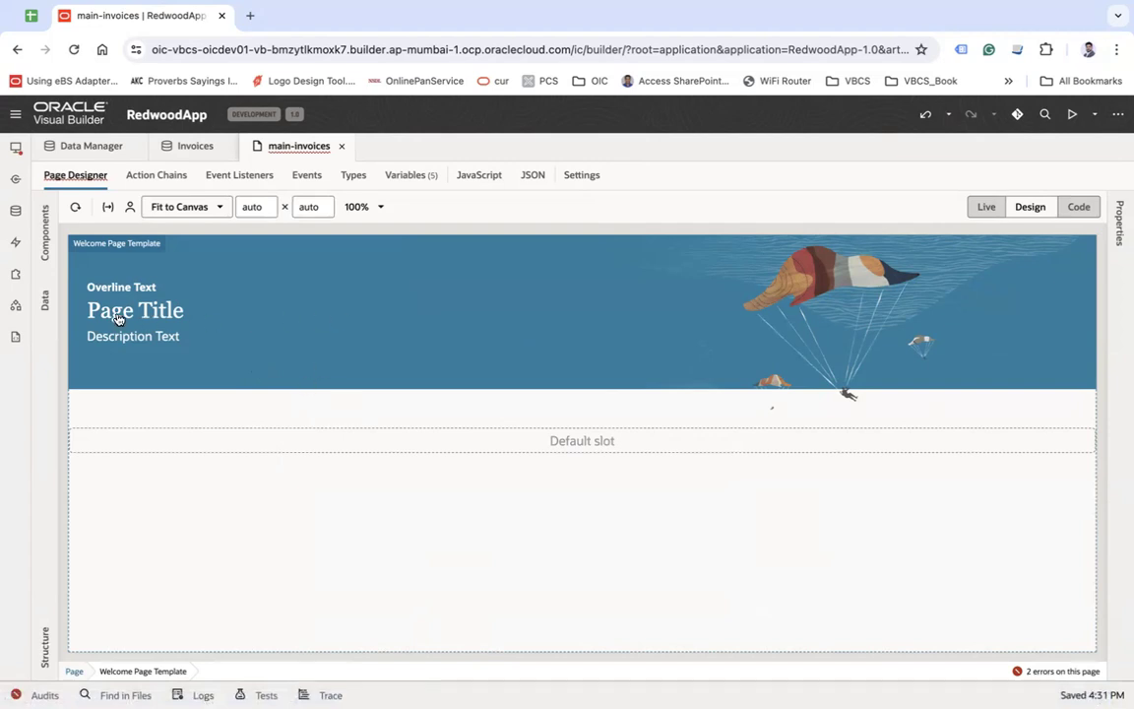
Set the Welcome Page Template's page title to "Invoices" and its description to "Manage your invoices".
left_click(1119, 226)
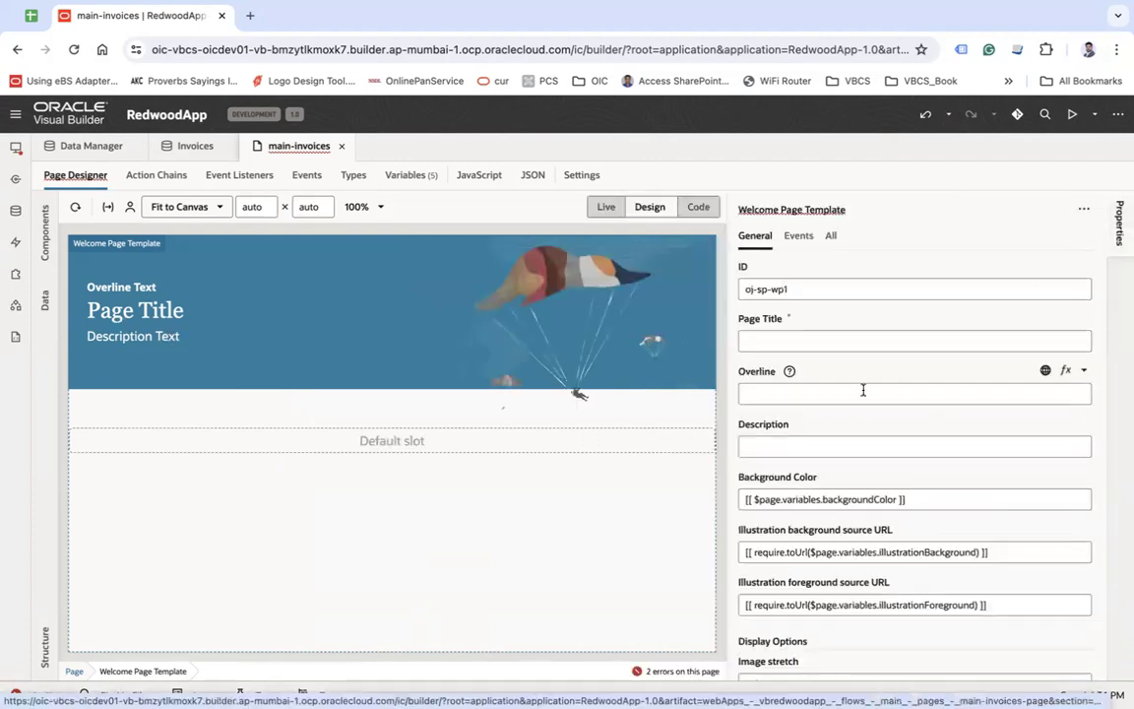
scroll(863, 390, "down", 1)
scroll(806, 387, "up", 1)
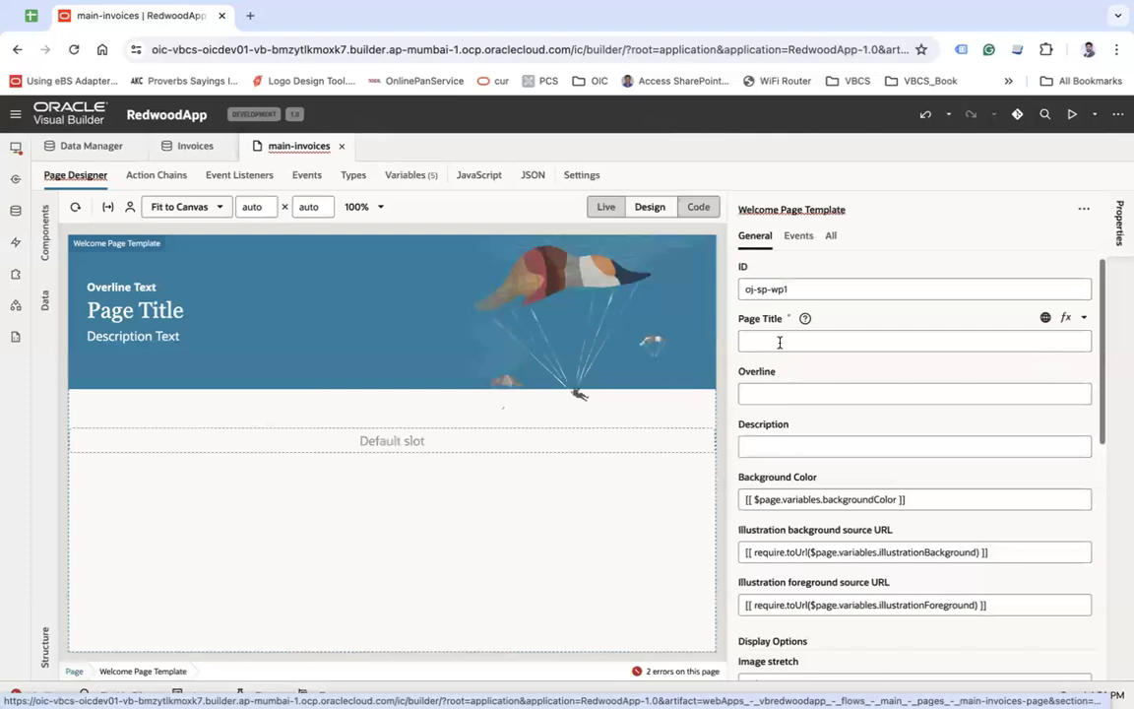
left_click(786, 343)
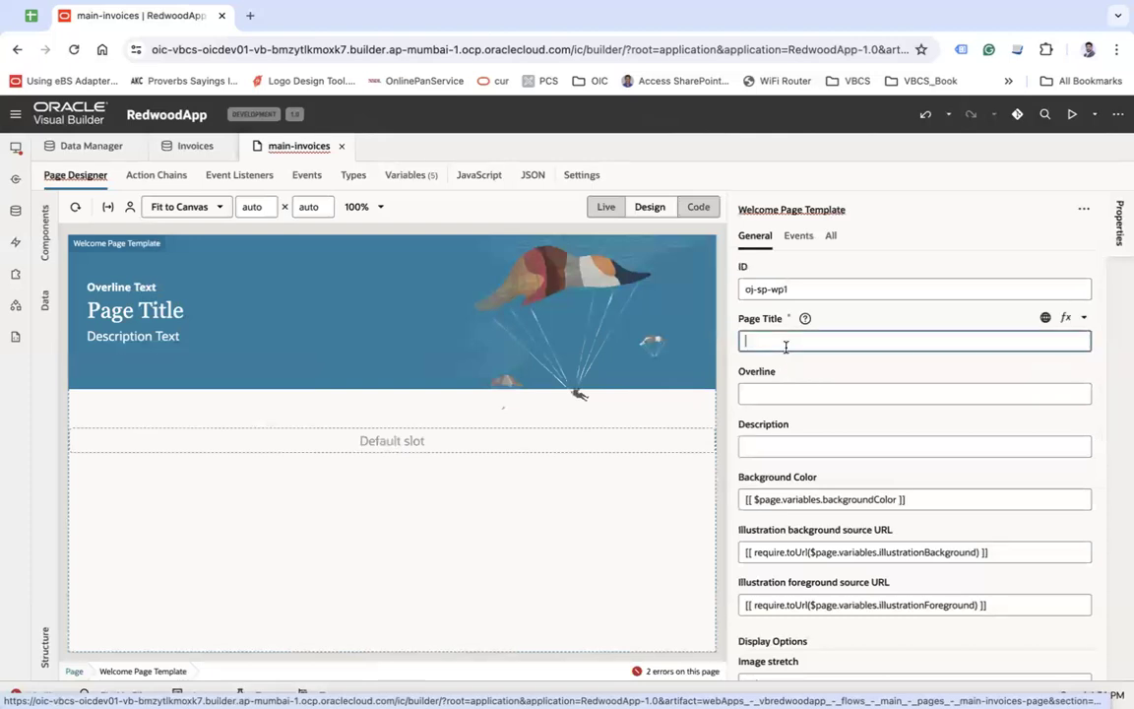
type("Invoices")
left_click(793, 394)
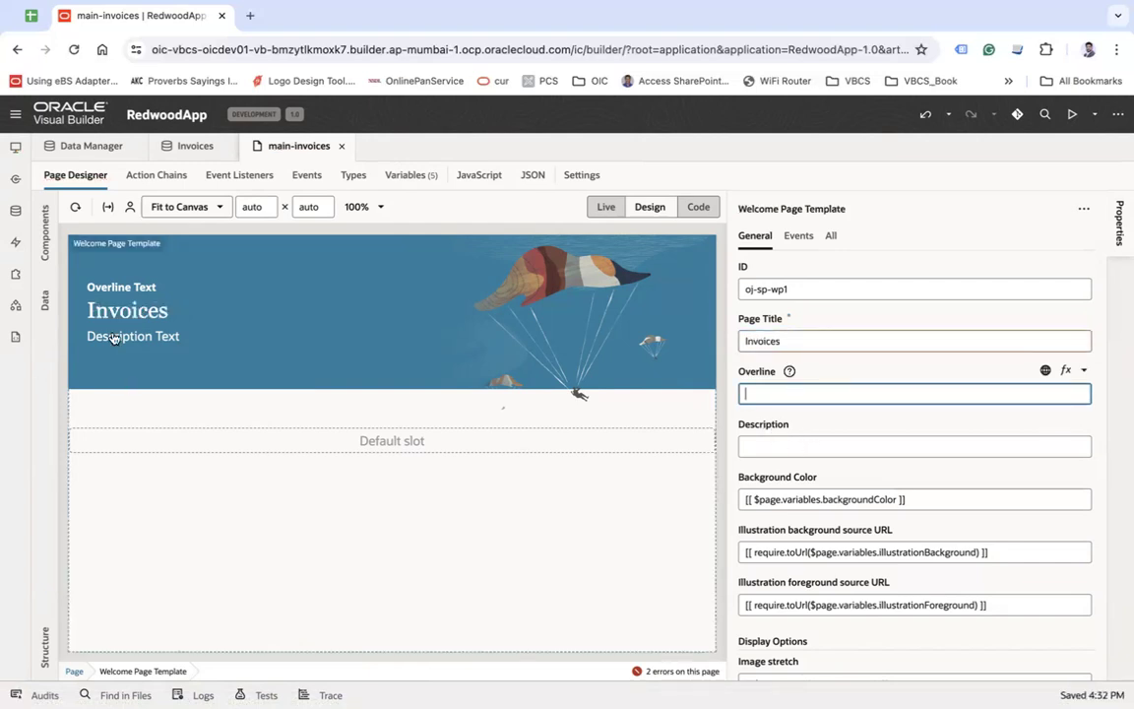
left_click(825, 446)
type("Manage your invoices")
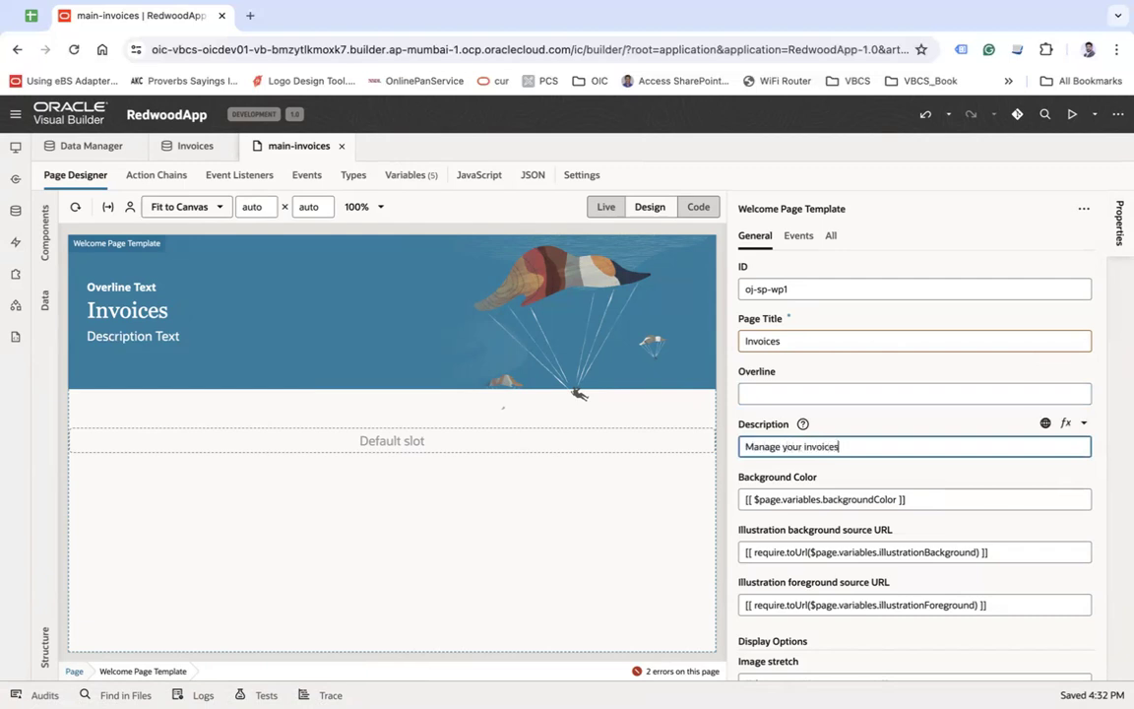
key("Tab")
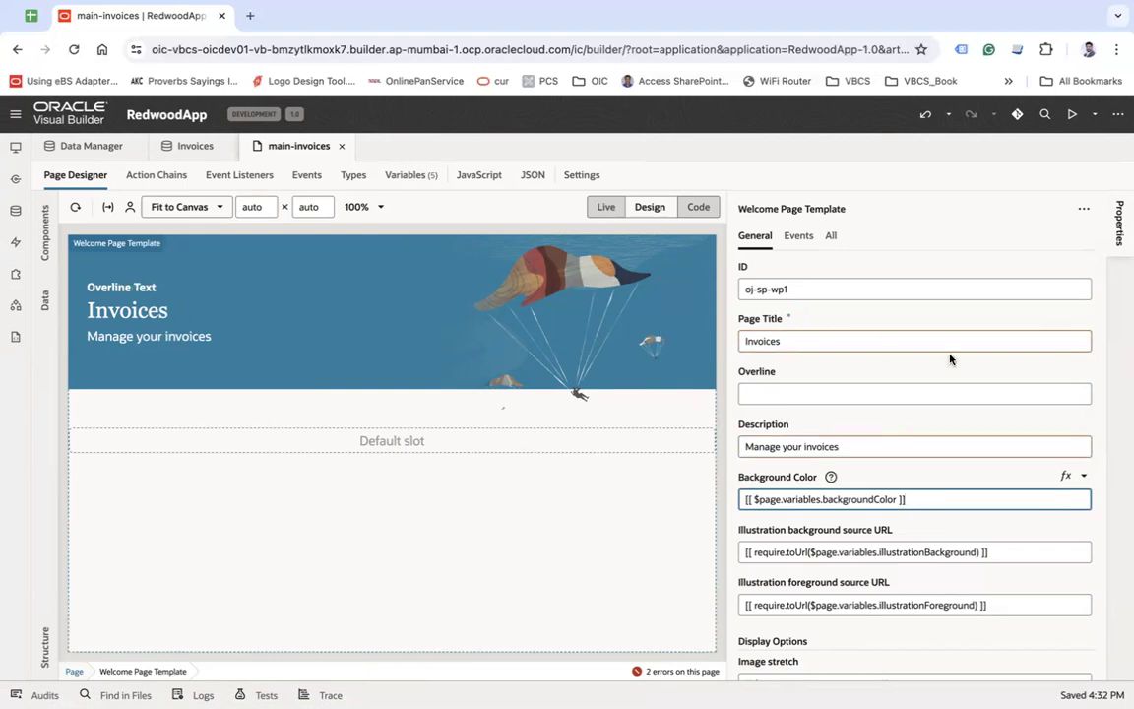
Clear the template's background color expression, try the preset colors and choose Dark Rose.
scroll(952, 356, "down", 1)
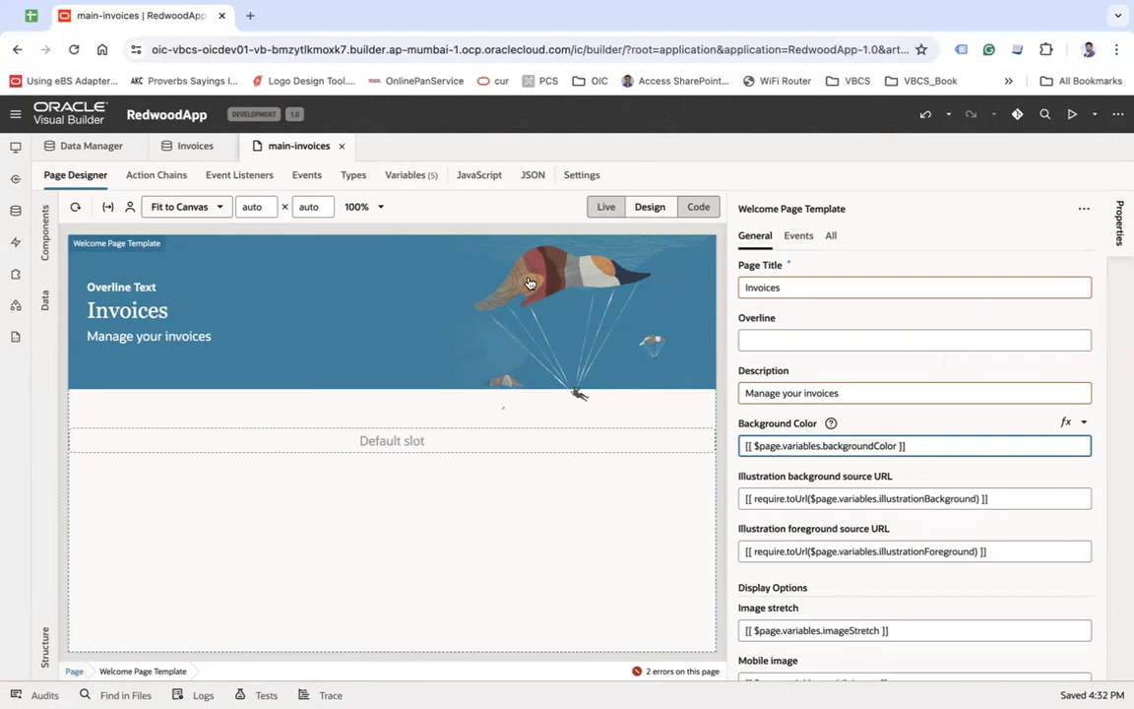
triple_click(913, 446)
key("BackSpace")
key("Tab")
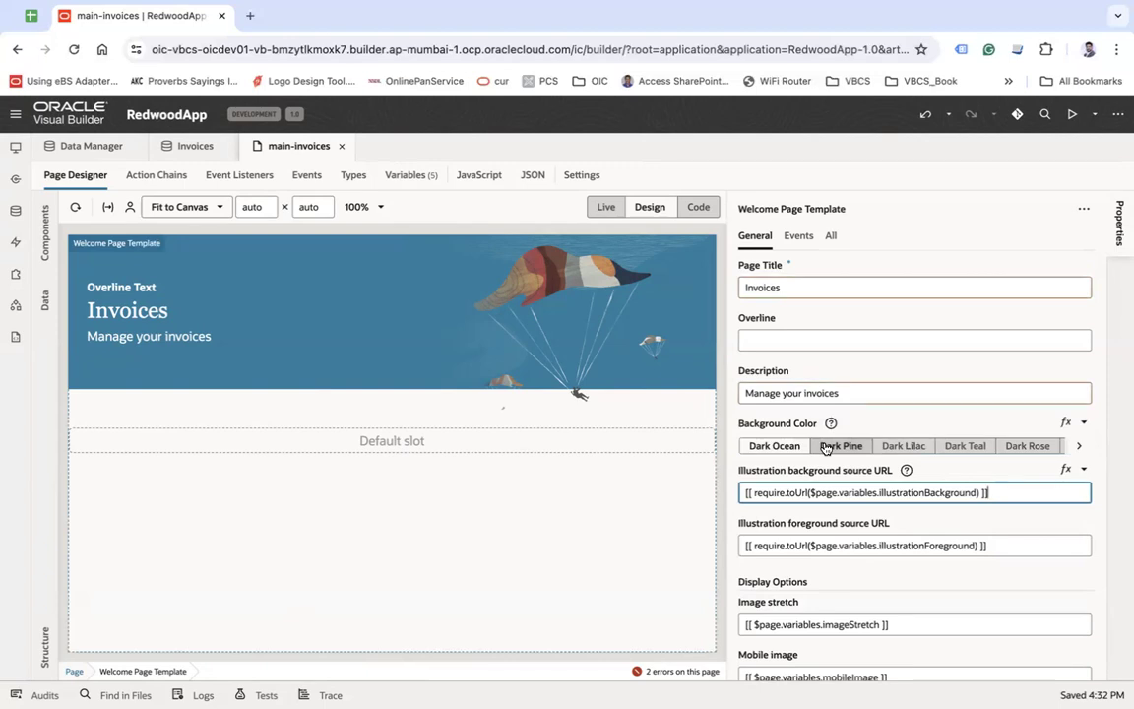
left_click(825, 446)
left_click(903, 446)
left_click(974, 445)
left_click(1038, 446)
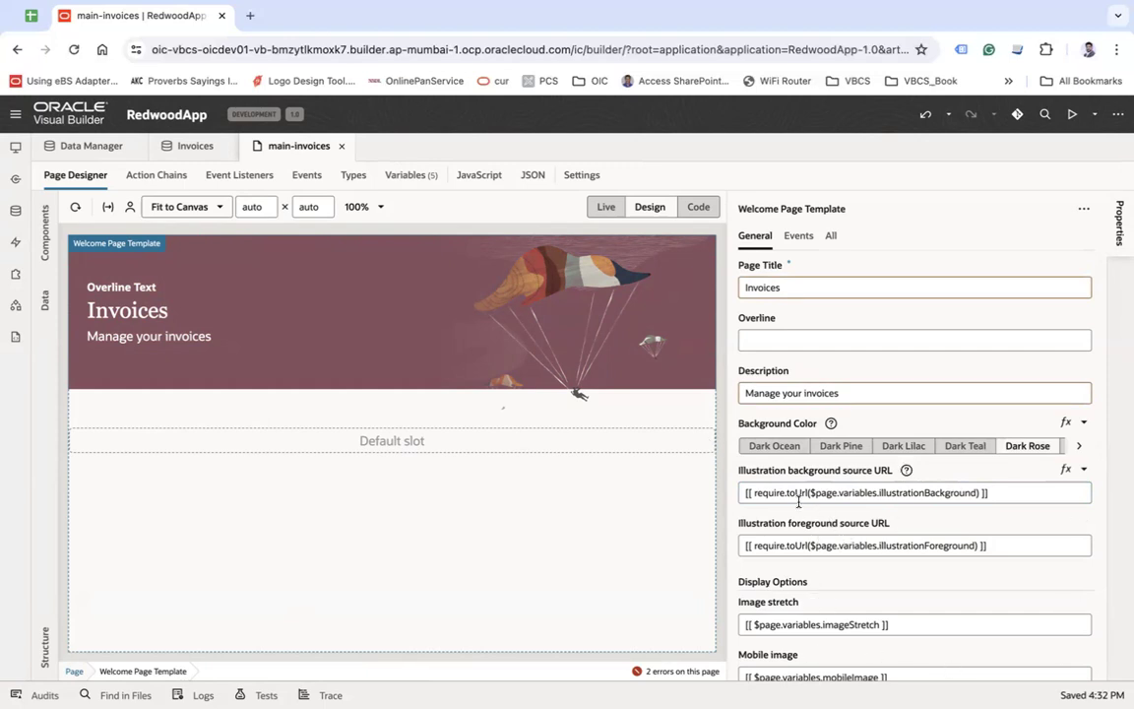
Check the default image URL of the illustrationBackground variable and return to the page design.
left_click(922, 492)
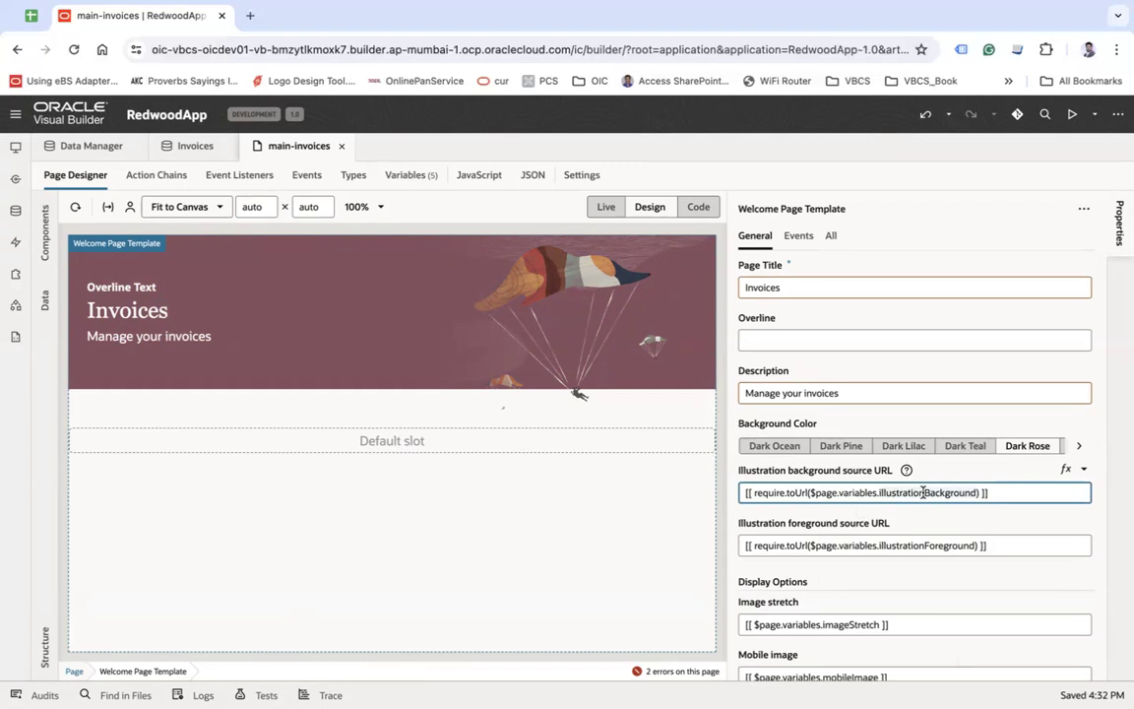
left_click(414, 178)
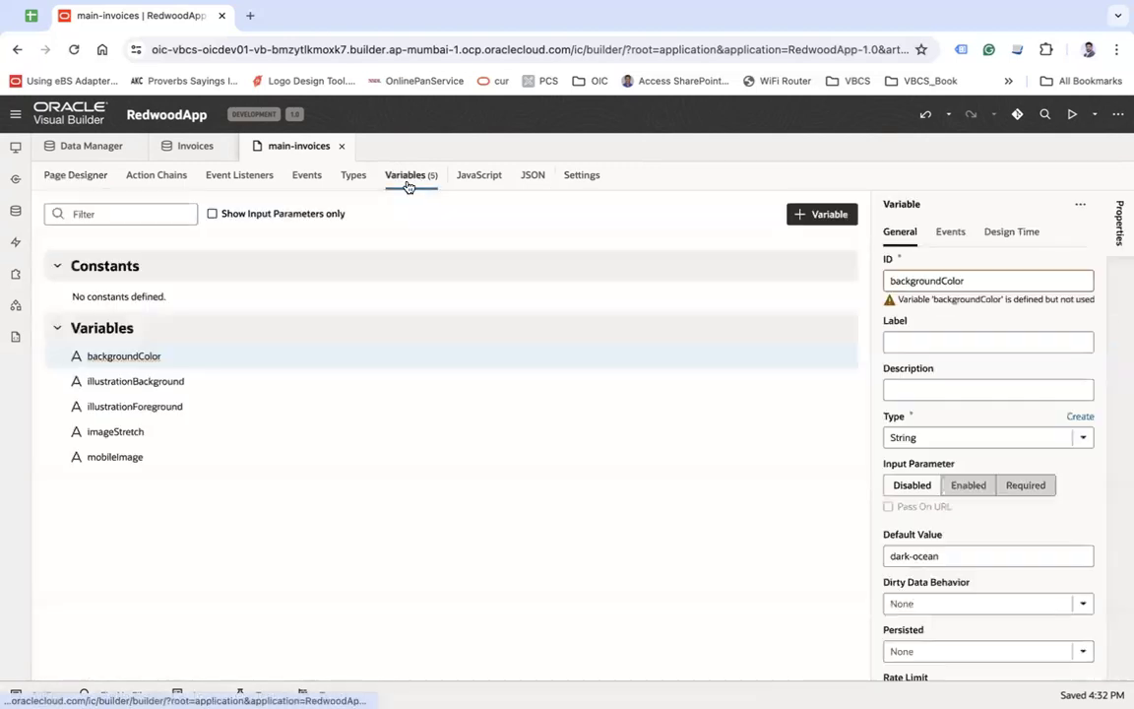
left_click(170, 388)
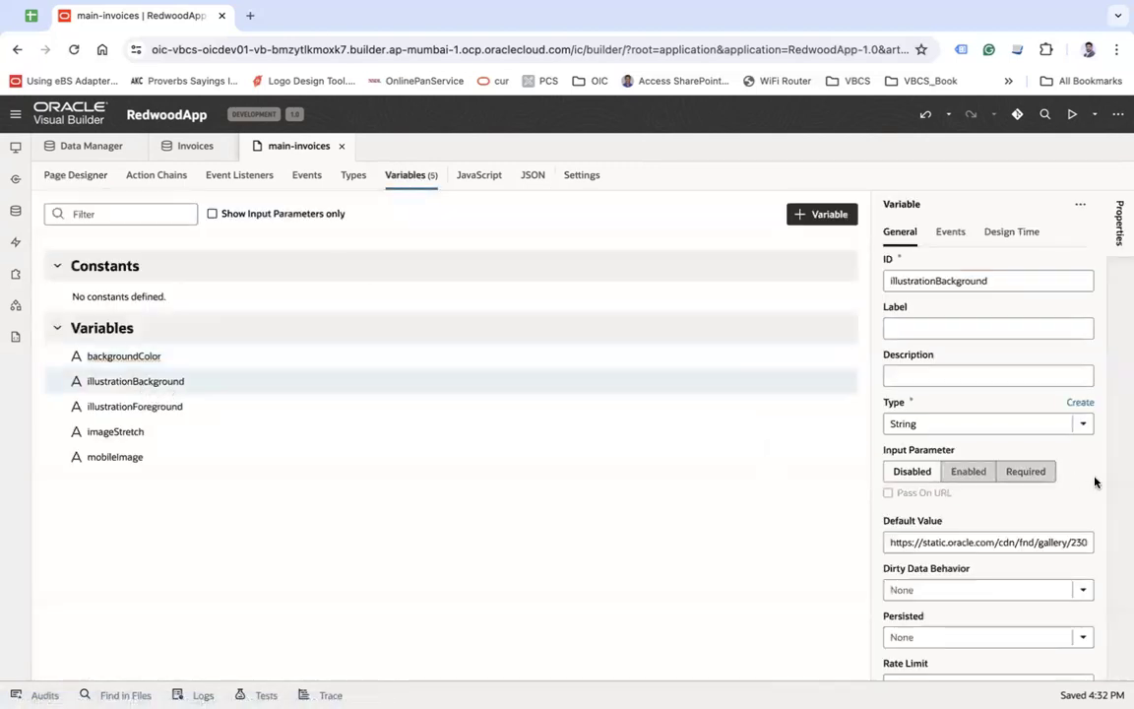
scroll(1044, 484, "down", 1)
left_click(921, 473)
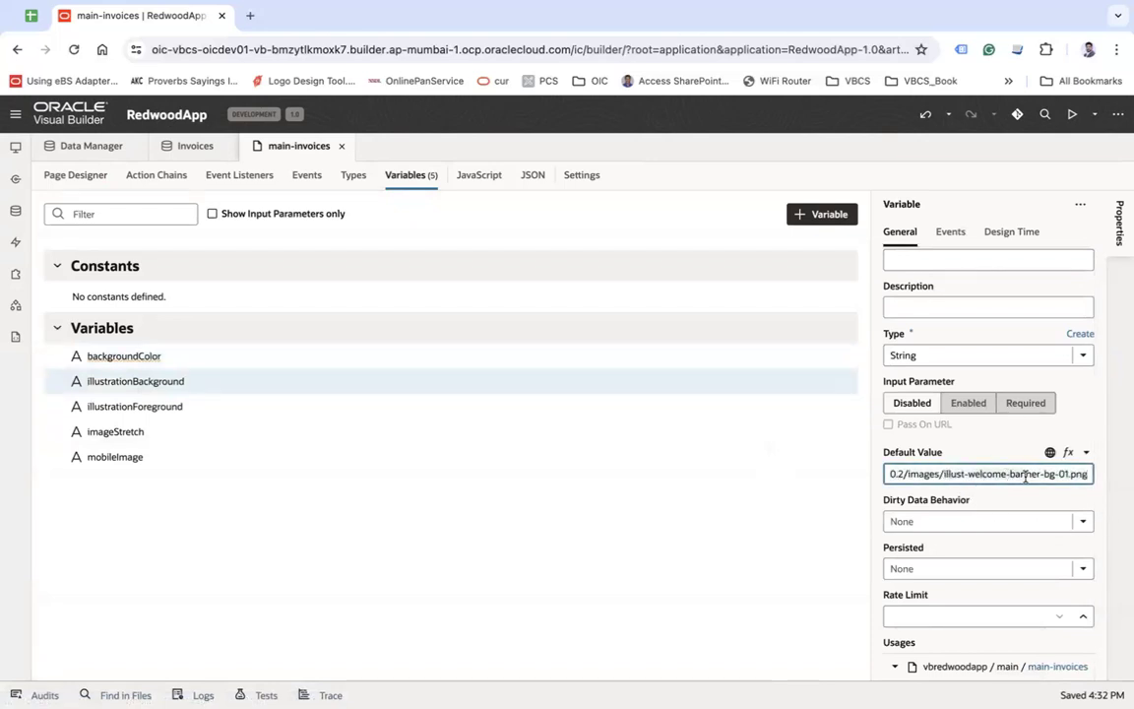
left_click(72, 179)
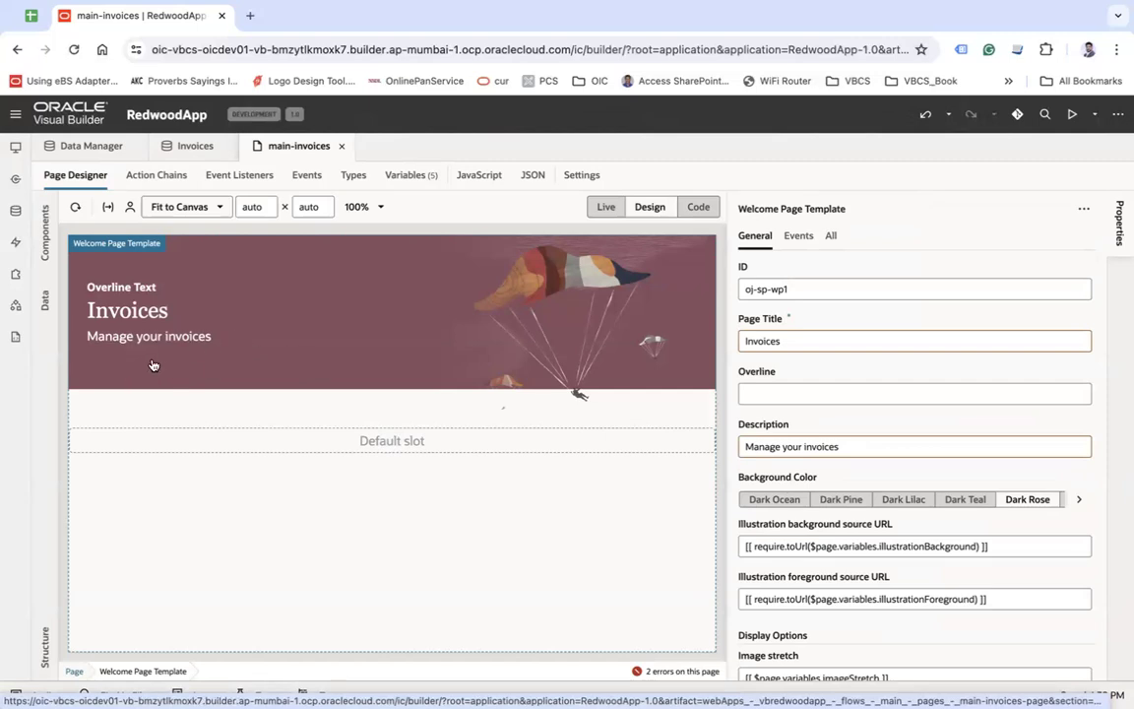
Find the Input Search component and add it to the Search slot of the Welcome Page Template.
left_click(43, 234)
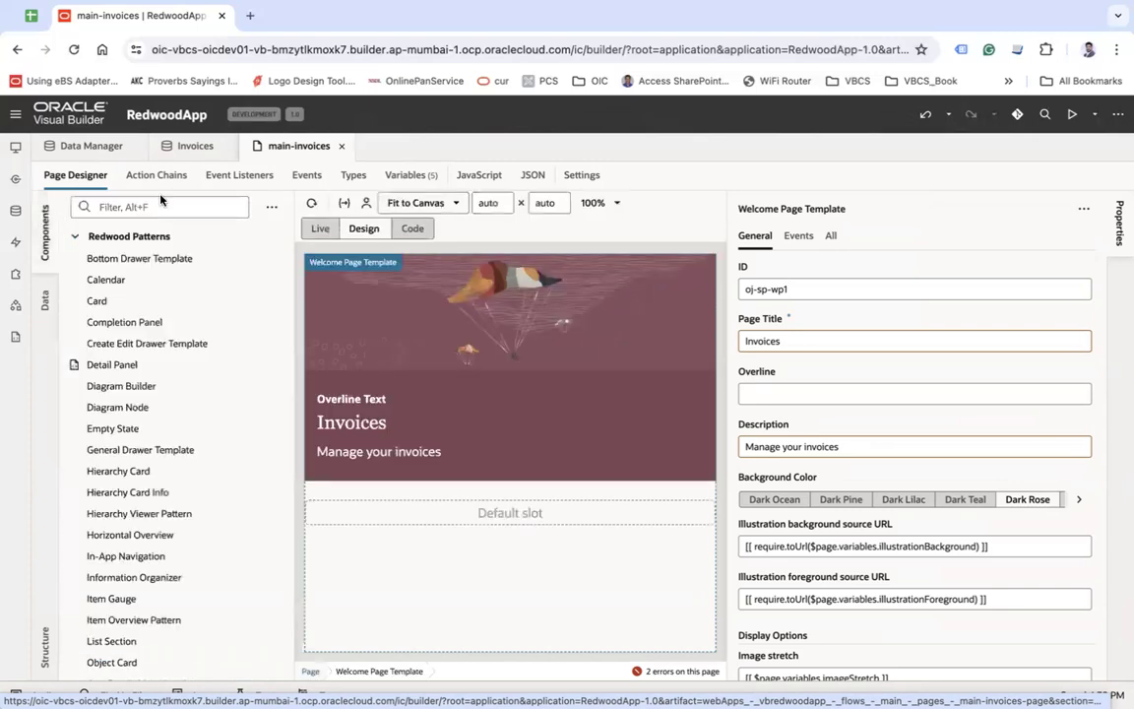
left_click(157, 205)
type("inou")
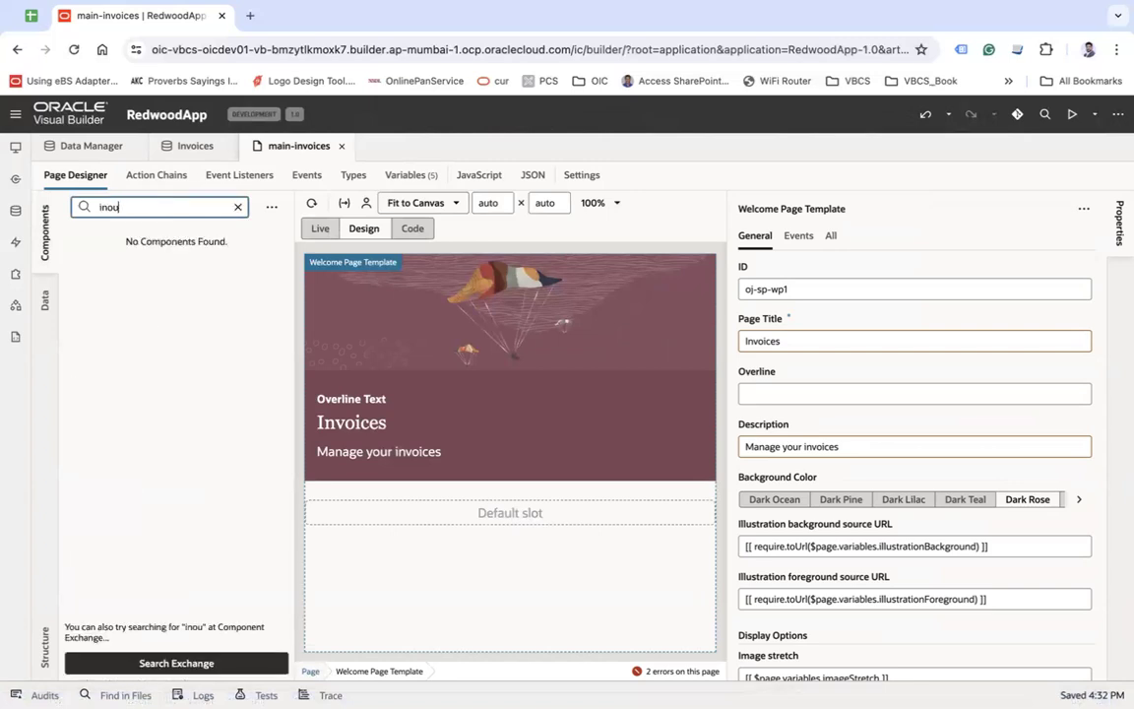
key("BackSpace")
key("BackSpace")
key("BackSpace")
type("sea")
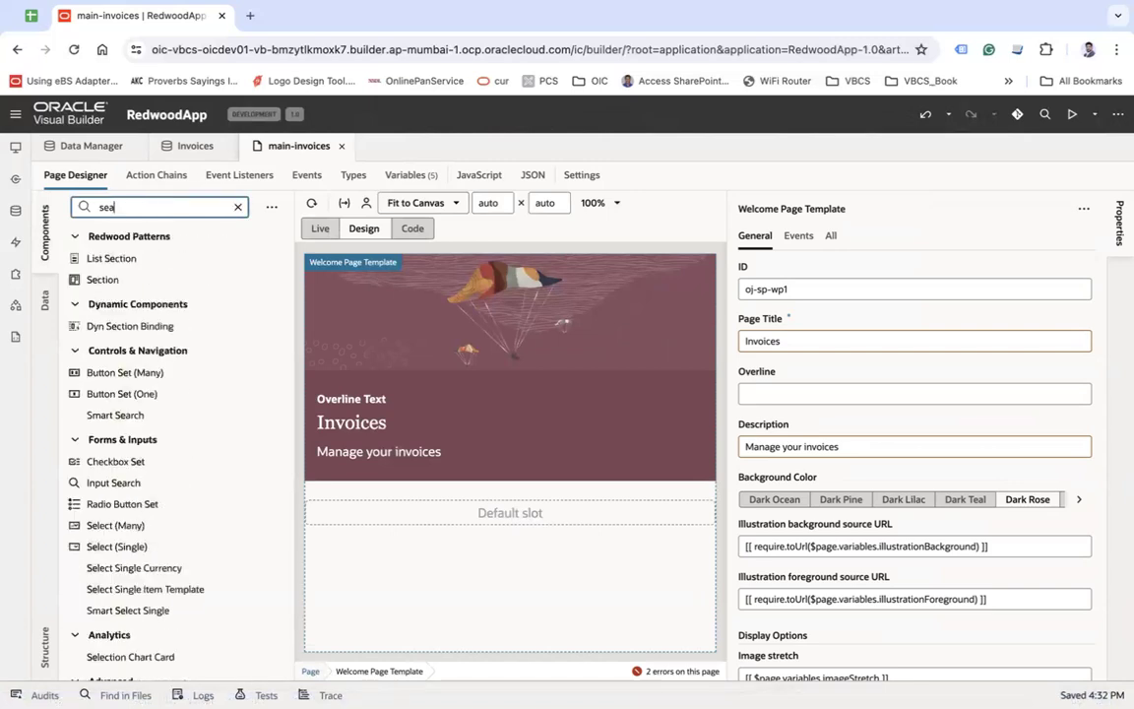
left_click_drag(96, 307, 156, 486)
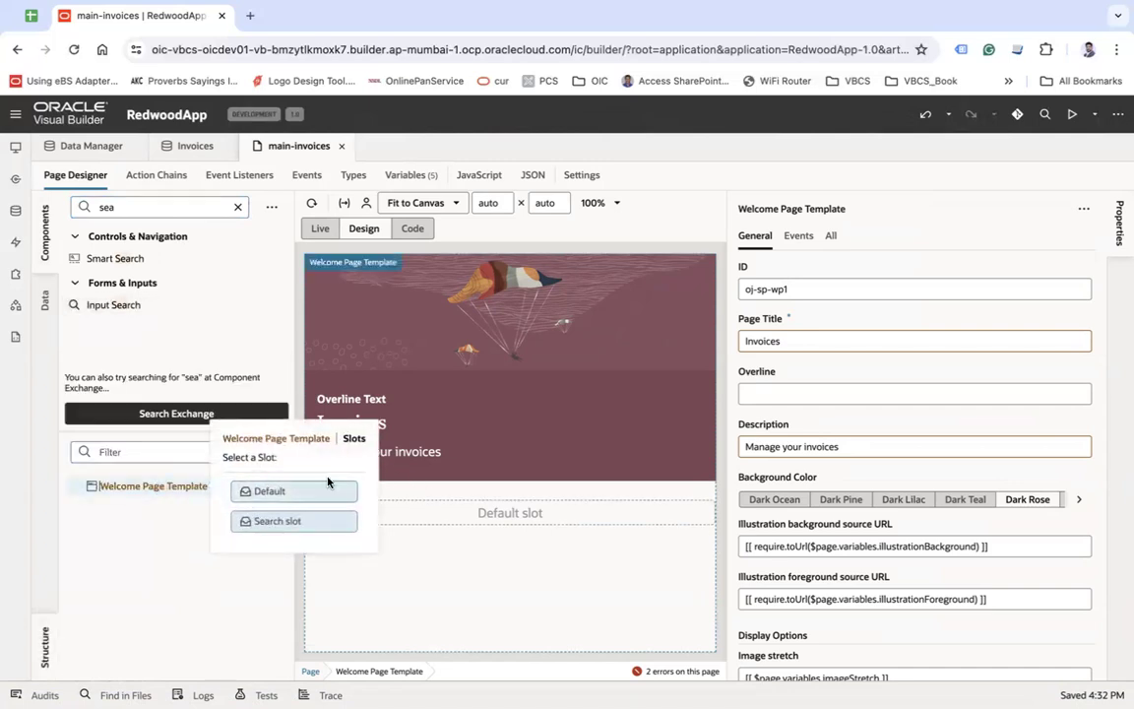
left_click(308, 521)
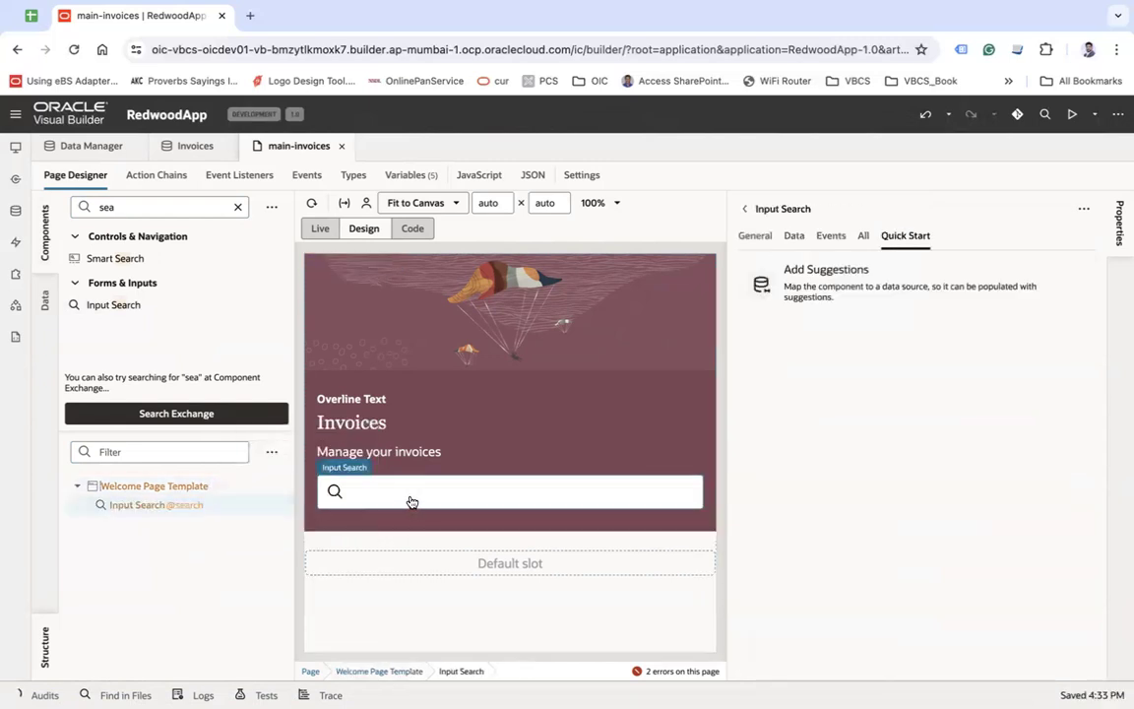
left_click(45, 635)
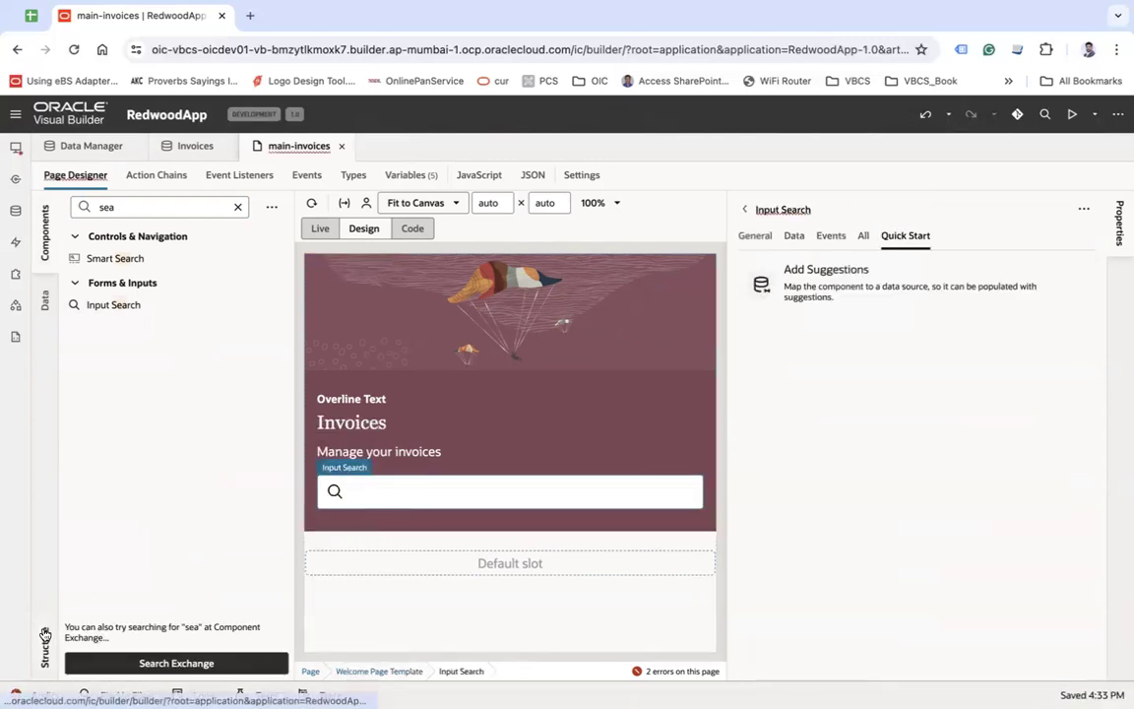
left_click(44, 234)
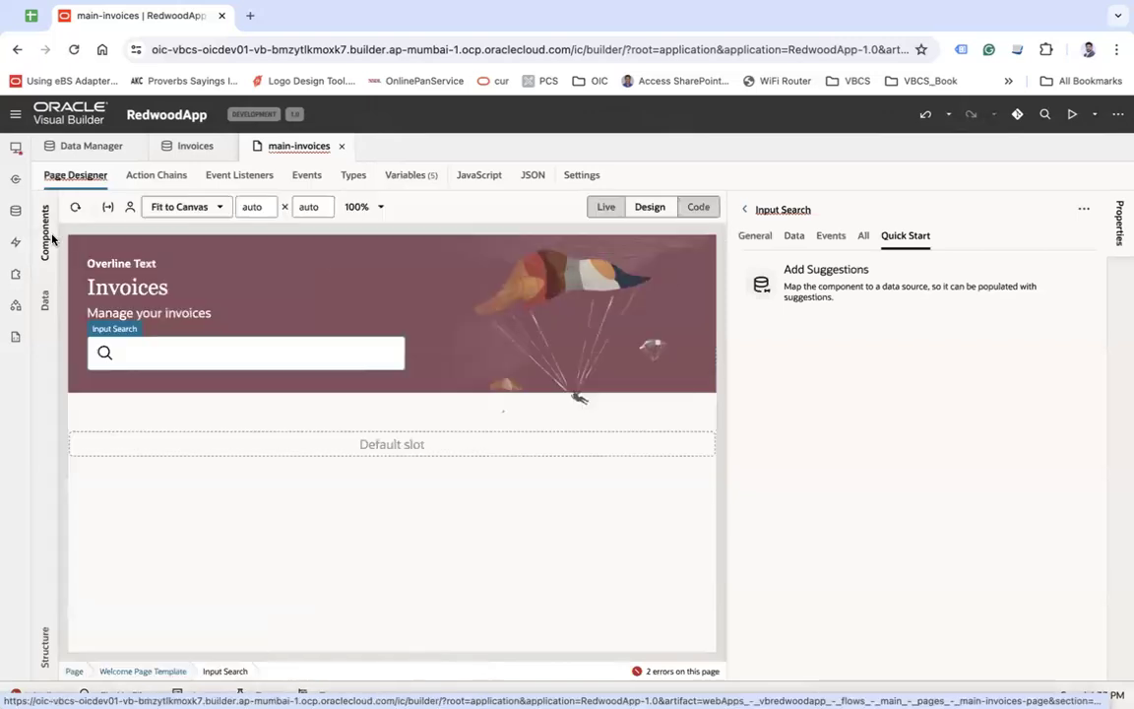
Create a String page variable named SearchParam and bind it to the Input Search component's value.
left_click(793, 236)
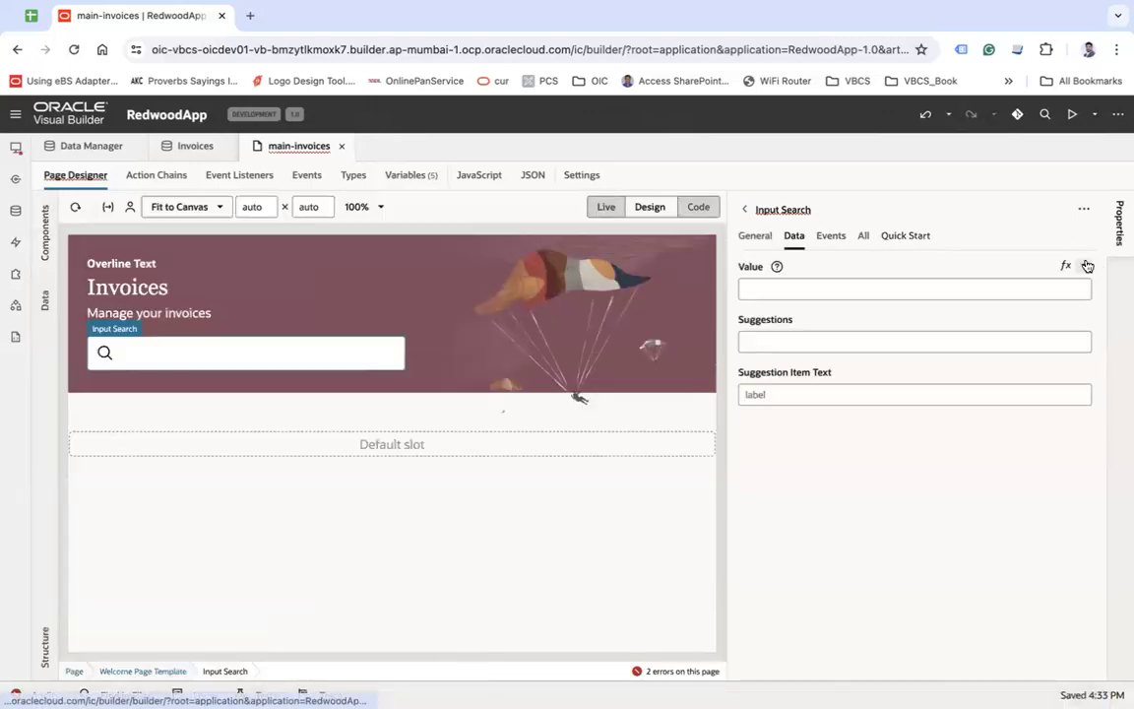
left_click(1087, 266)
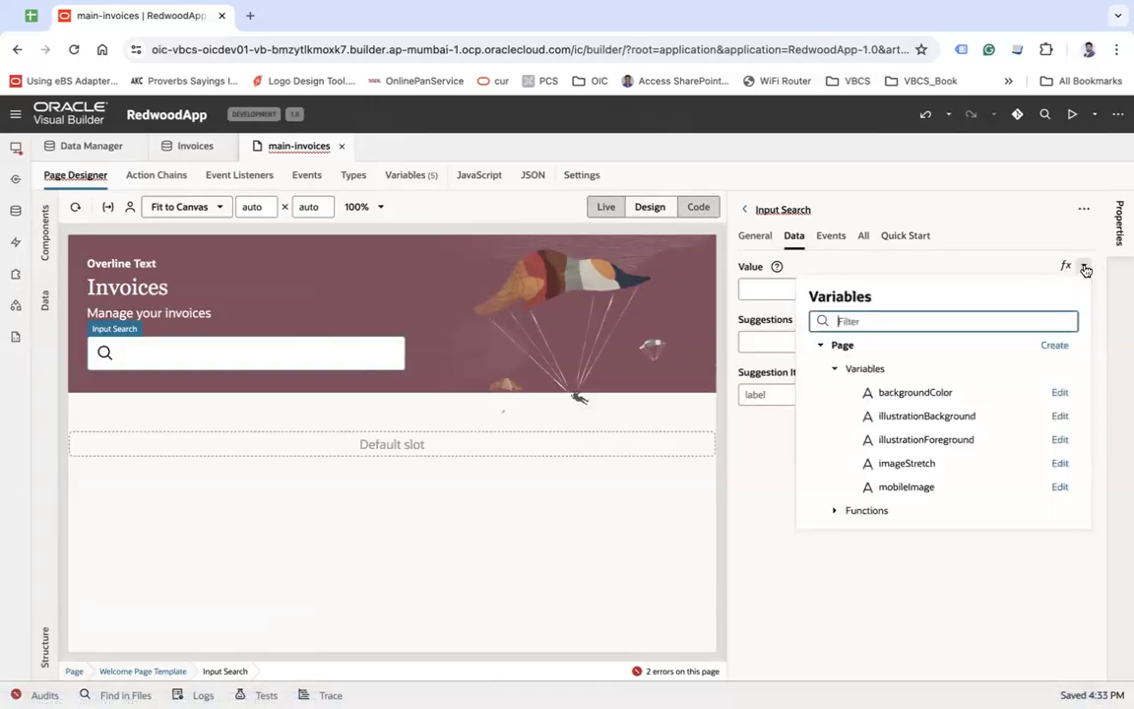
left_click(1055, 345)
left_click(919, 390)
type("Search para")
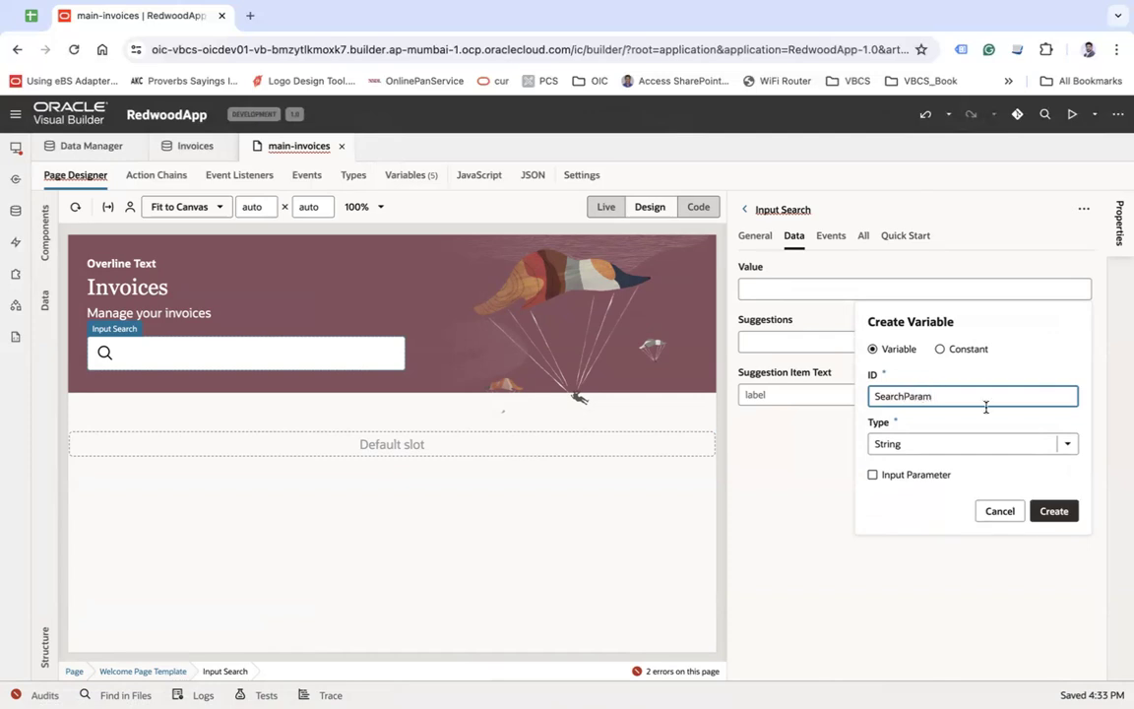
left_click(1054, 511)
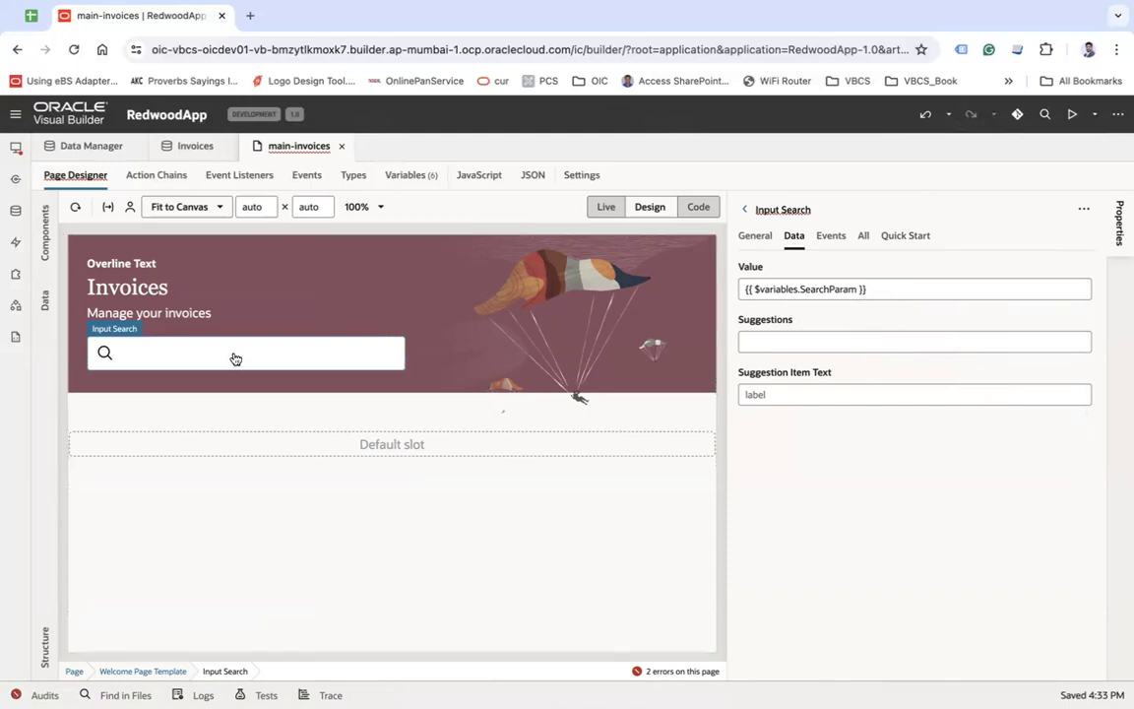
Find the List View component and add it to the Default slot of the Welcome Page Template.
left_click(307, 453)
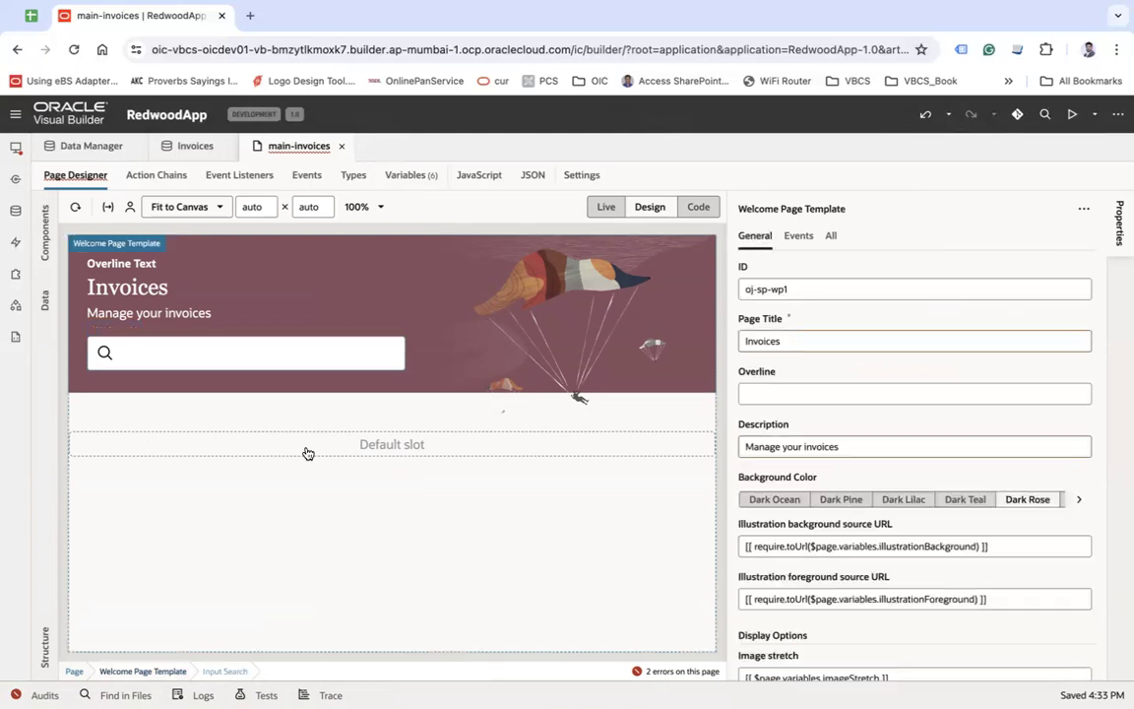
left_click(44, 230)
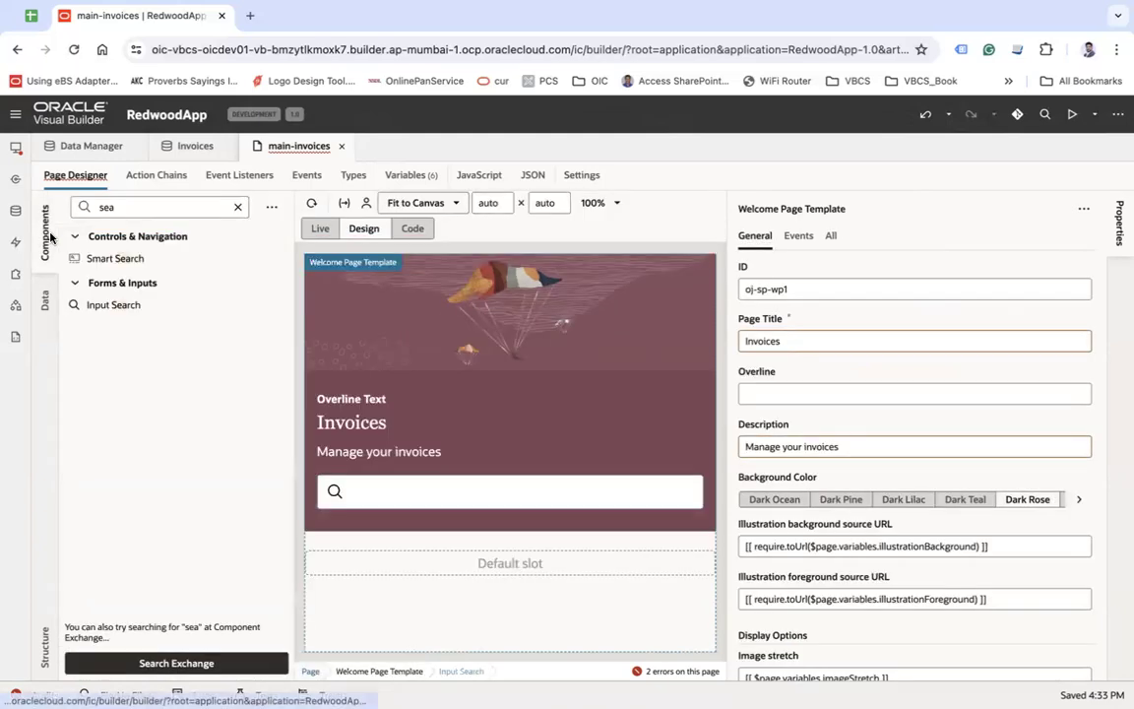
triple_click(127, 206)
type("list")
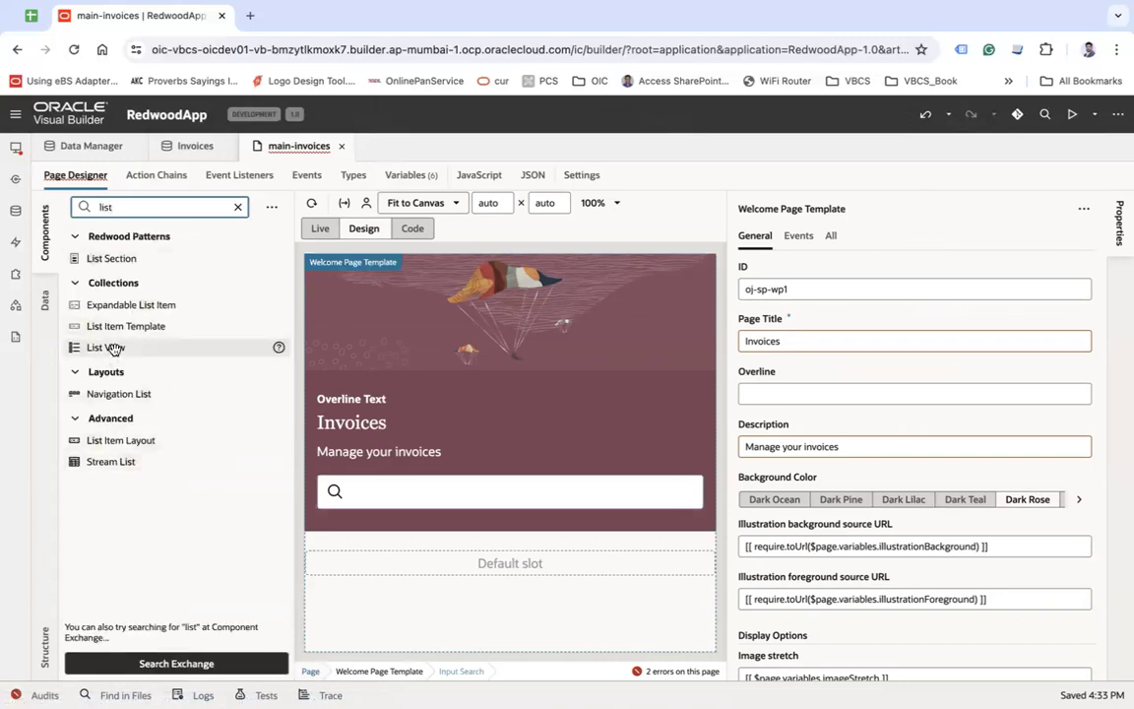
left_click_drag(114, 348, 337, 565)
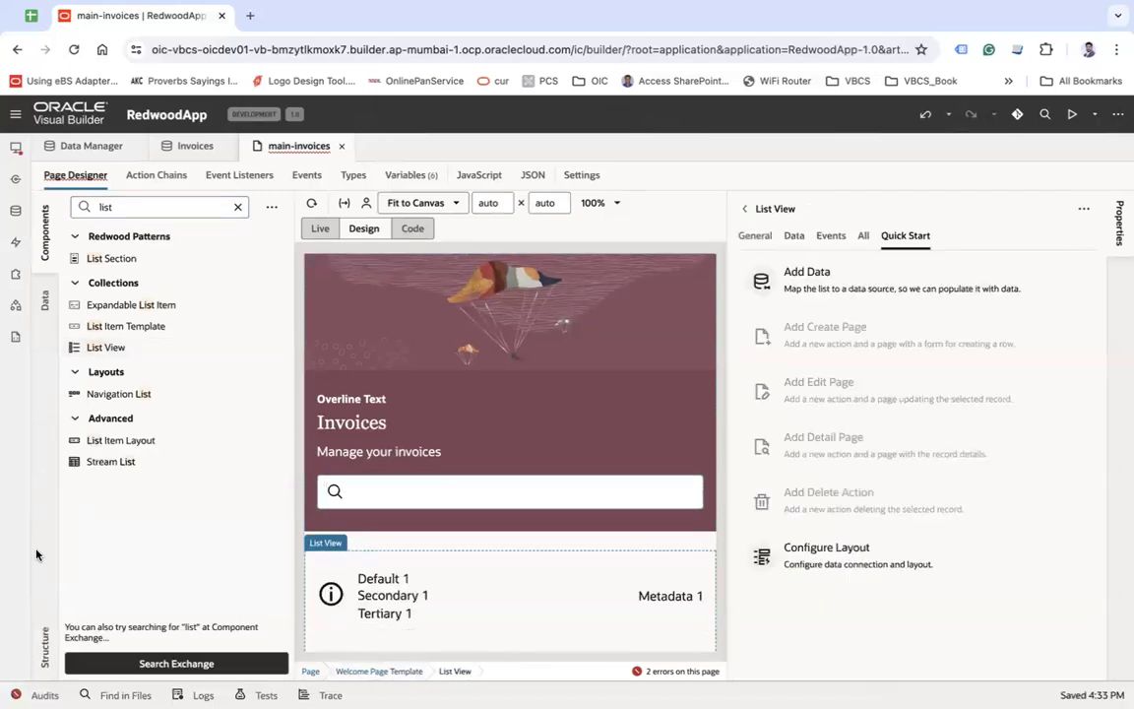
left_click(44, 234)
scroll(430, 387, "down", 3)
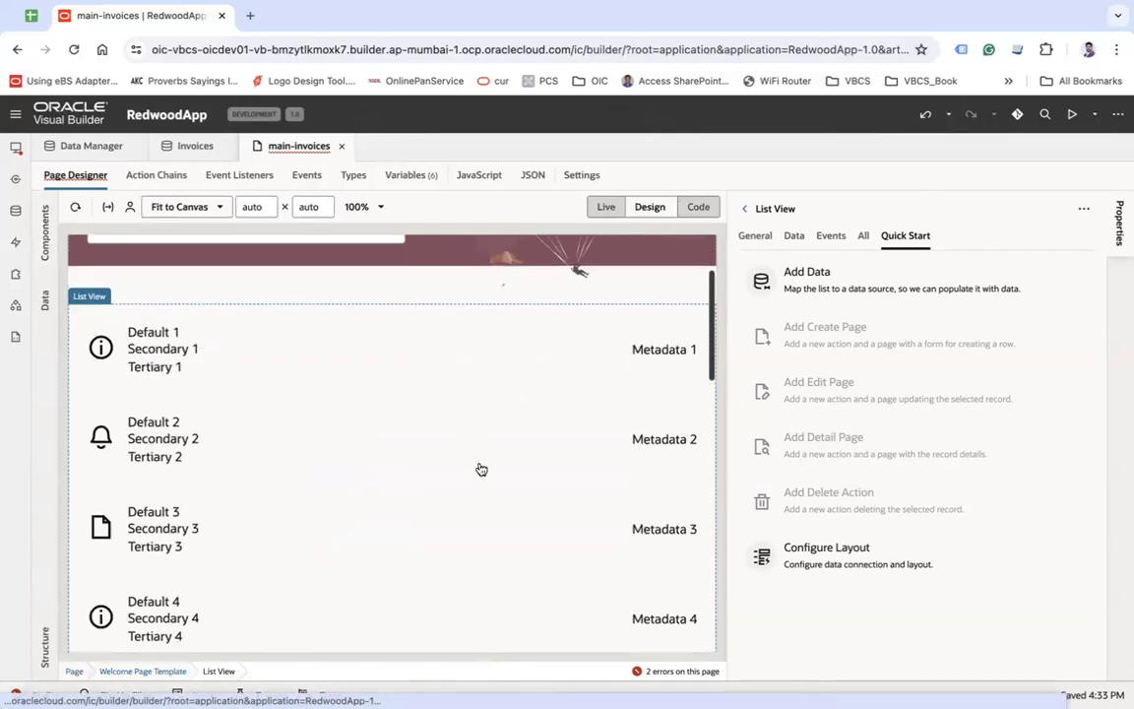
scroll(481, 469, "up", 3)
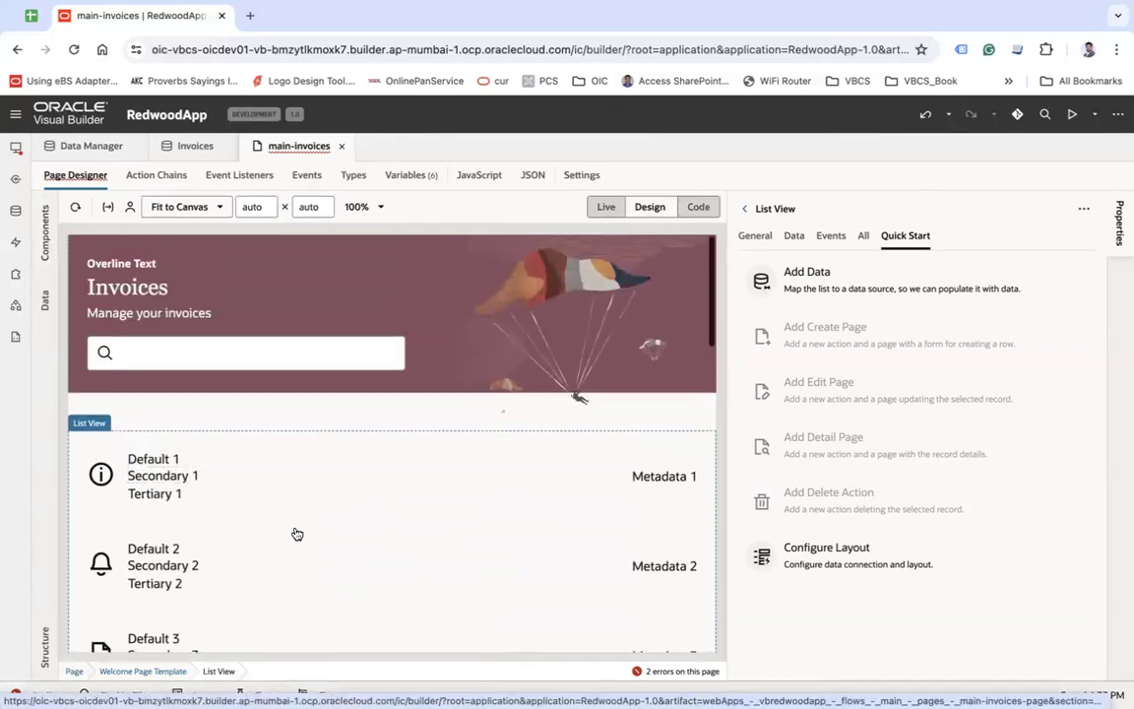
Start adding data to the List View from the Invoices business object, keeping the first list item template.
left_click(868, 291)
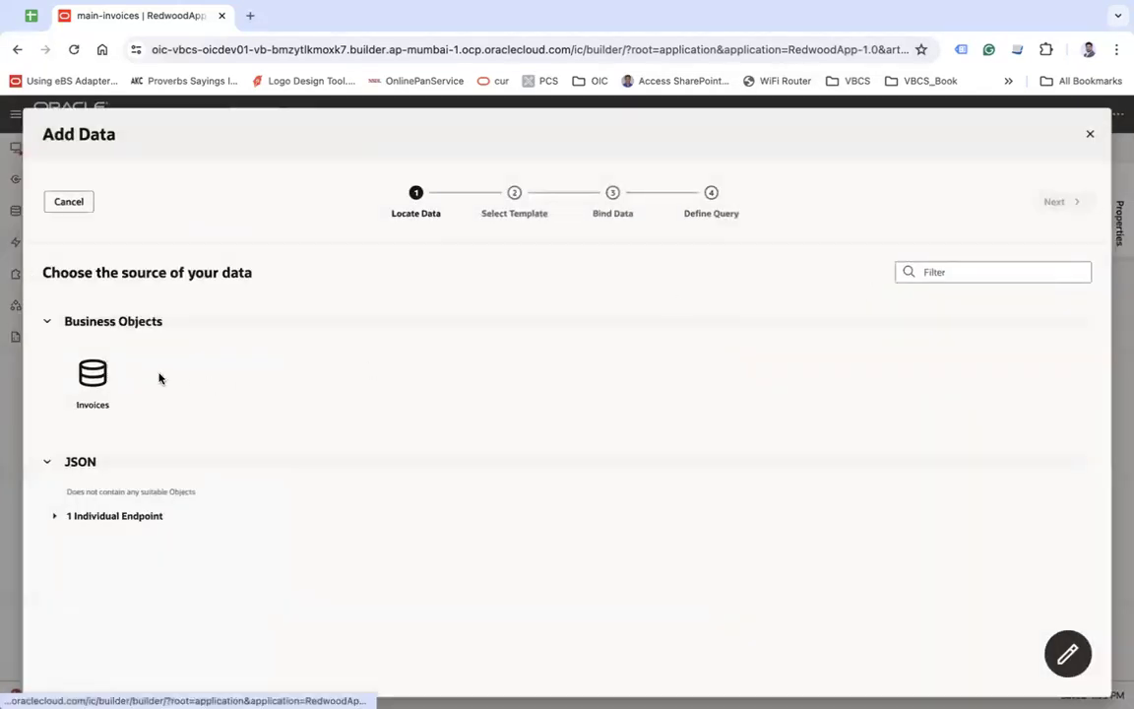
left_click(99, 368)
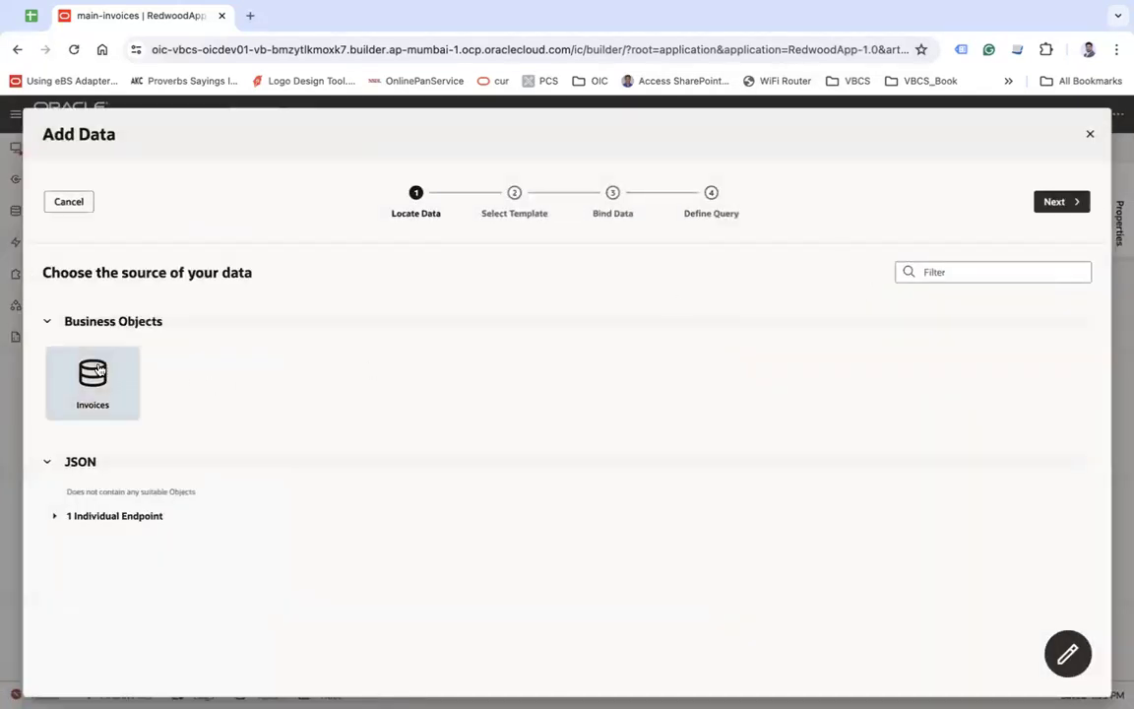
left_click(1058, 205)
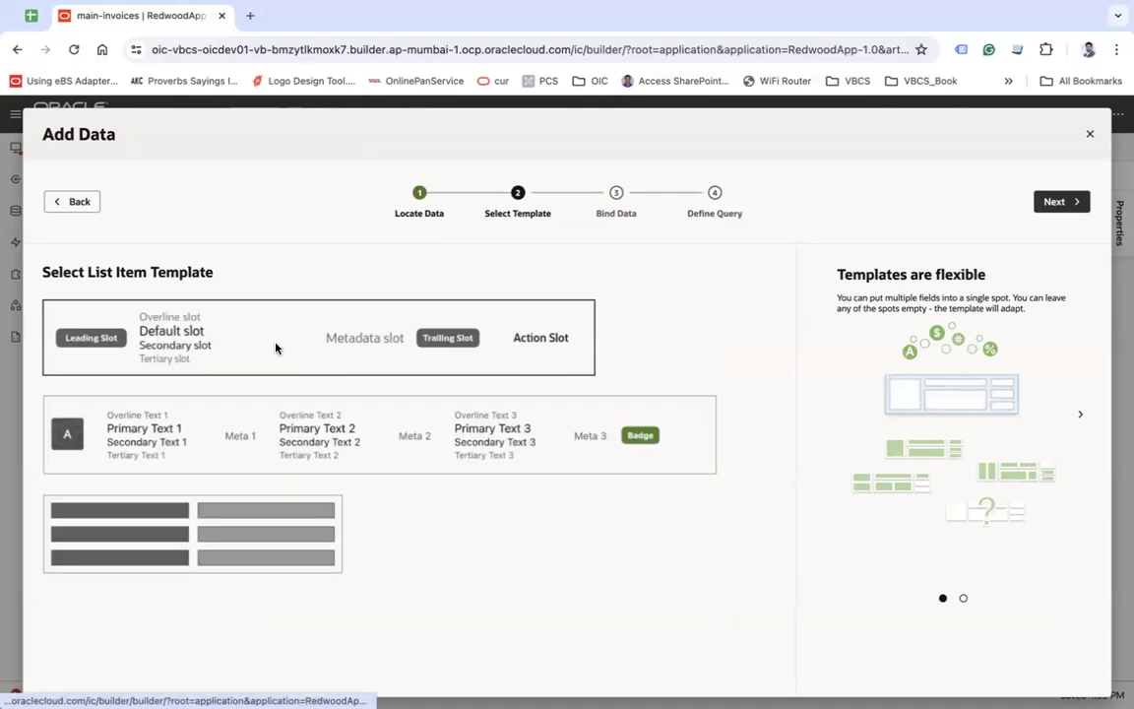
left_click(1076, 207)
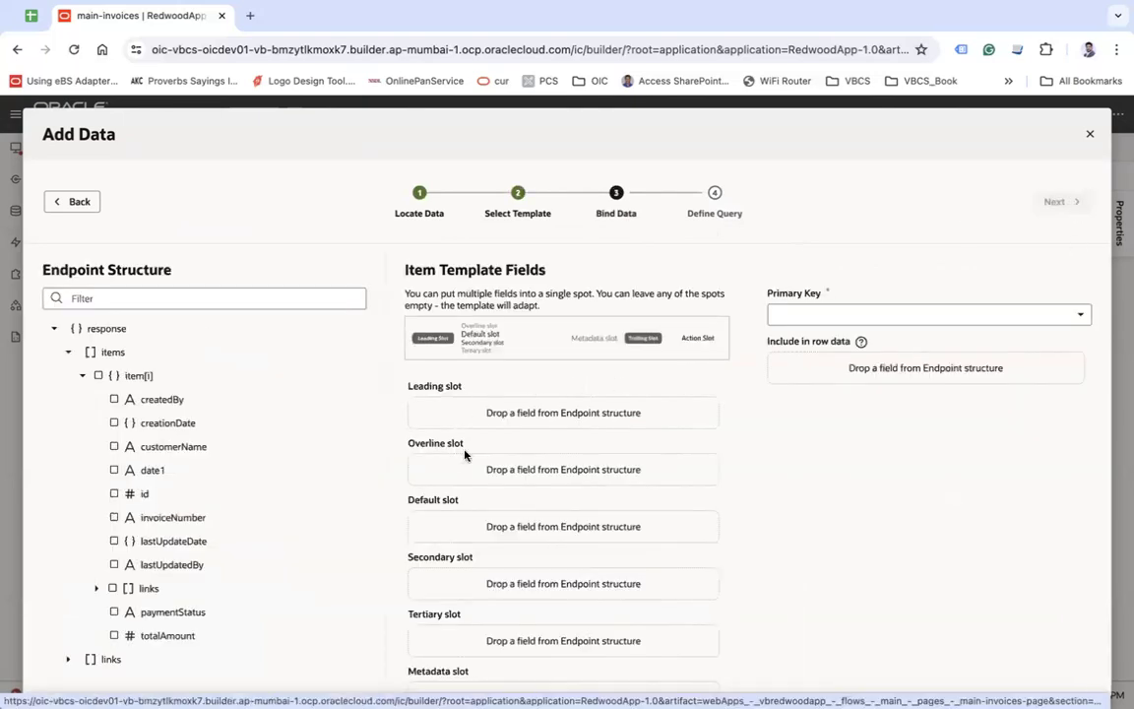
Bind customerName, invoiceNumber, paymentStatus and totalAmount to the leading, overline, default and secondary slots, and proceed to the query definition.
left_click(200, 448)
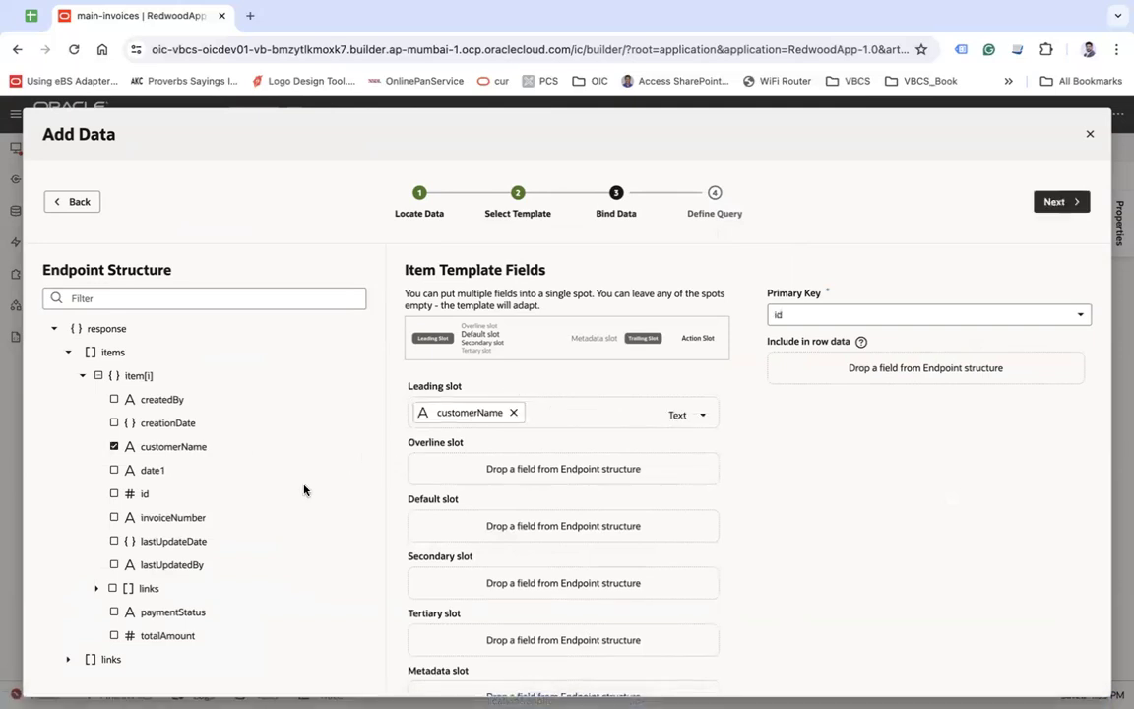
left_click(172, 518)
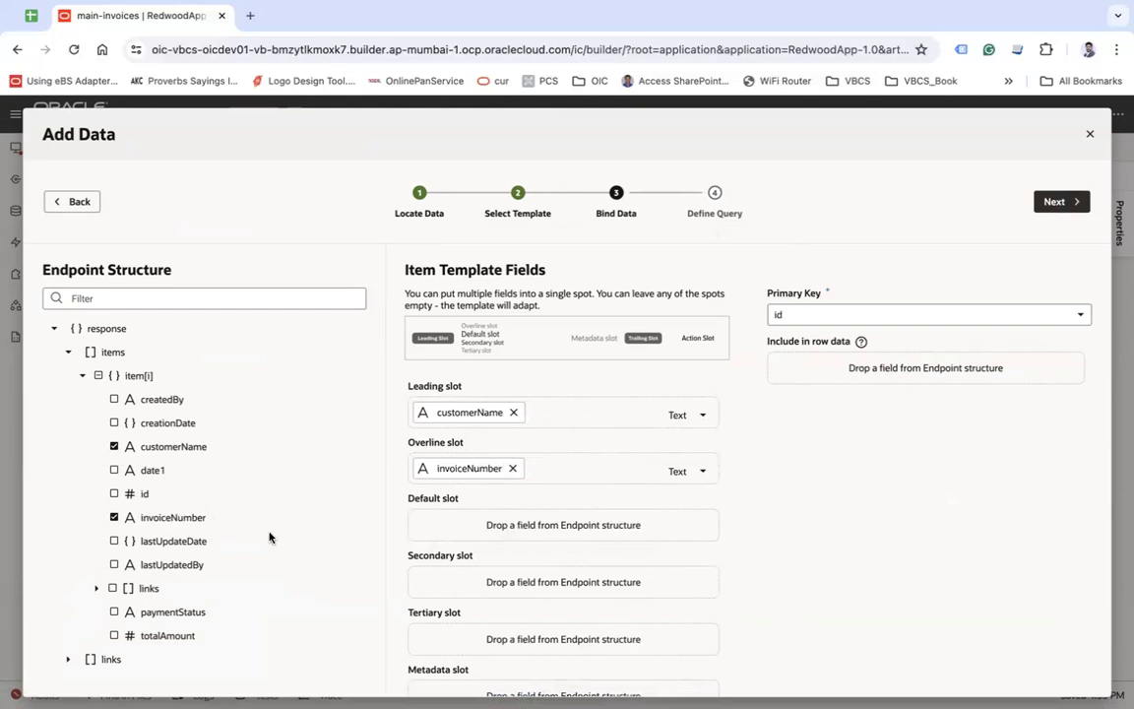
left_click(185, 612)
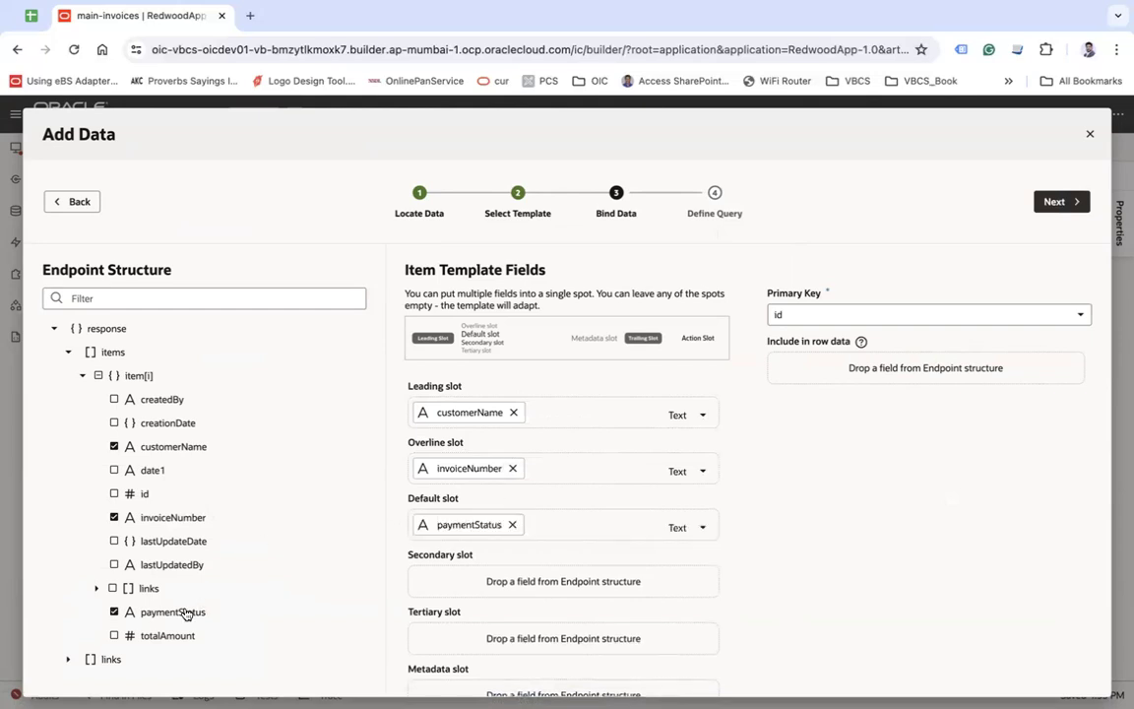
left_click(170, 638)
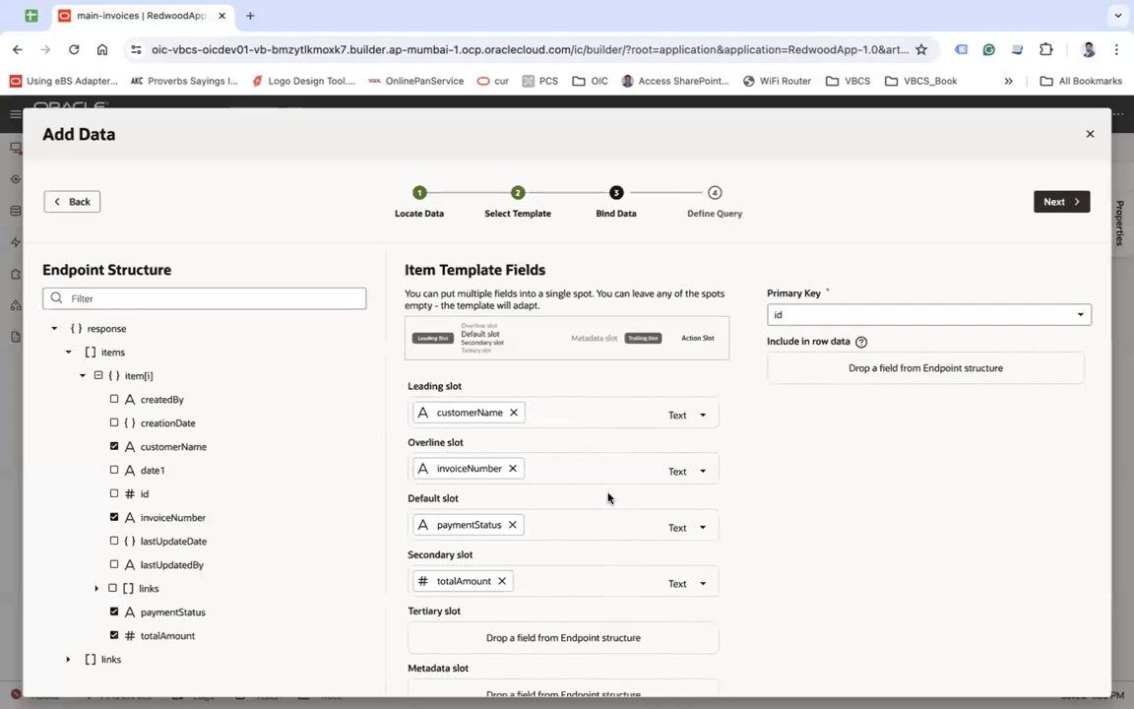
left_click(1056, 202)
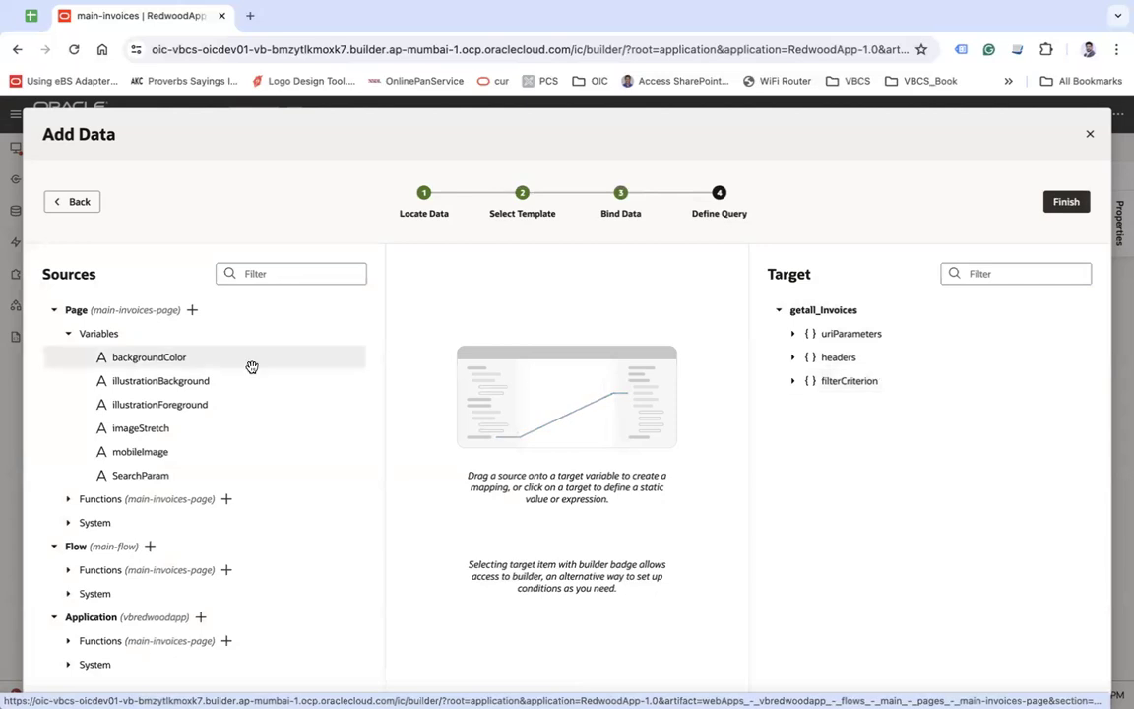
Add a filterCriterion condition that invoiceNumber contains $variables.SearchParam.
left_click(854, 381)
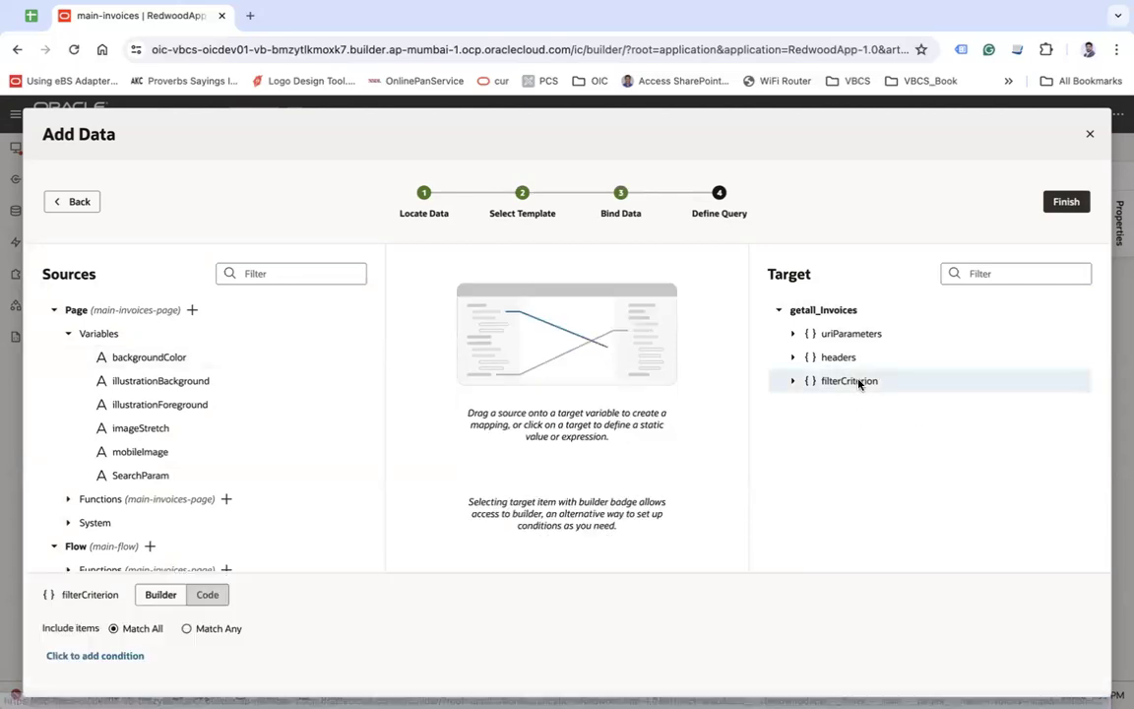
left_click(103, 655)
left_click(202, 635)
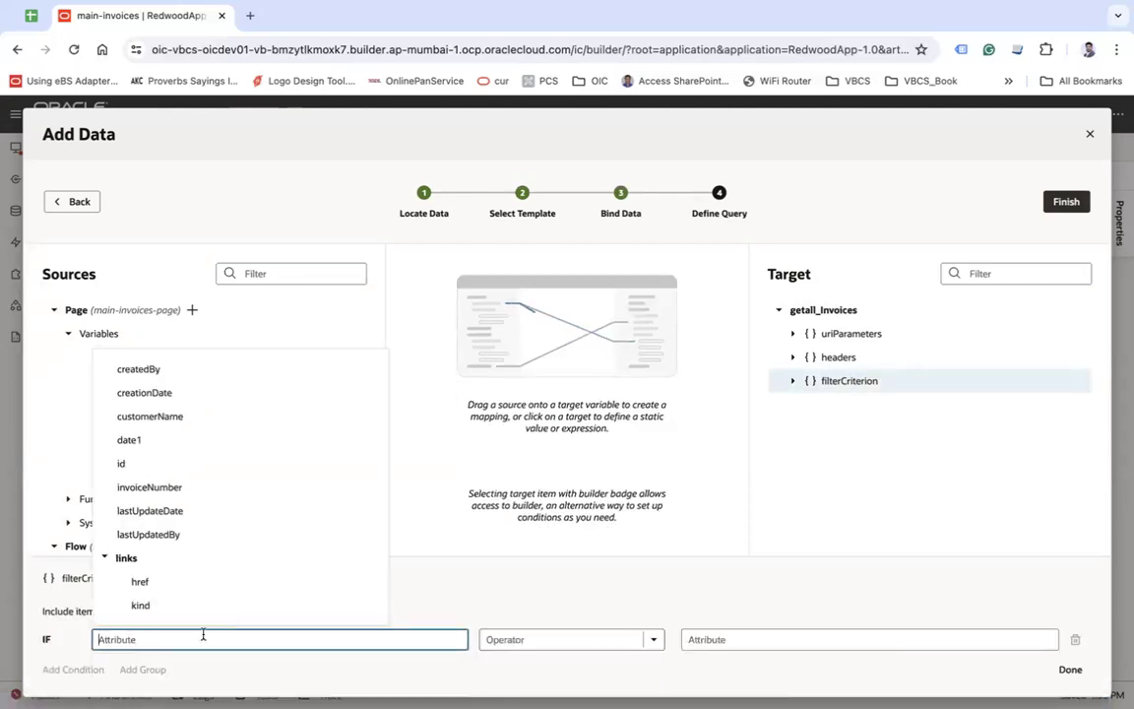
left_click(163, 486)
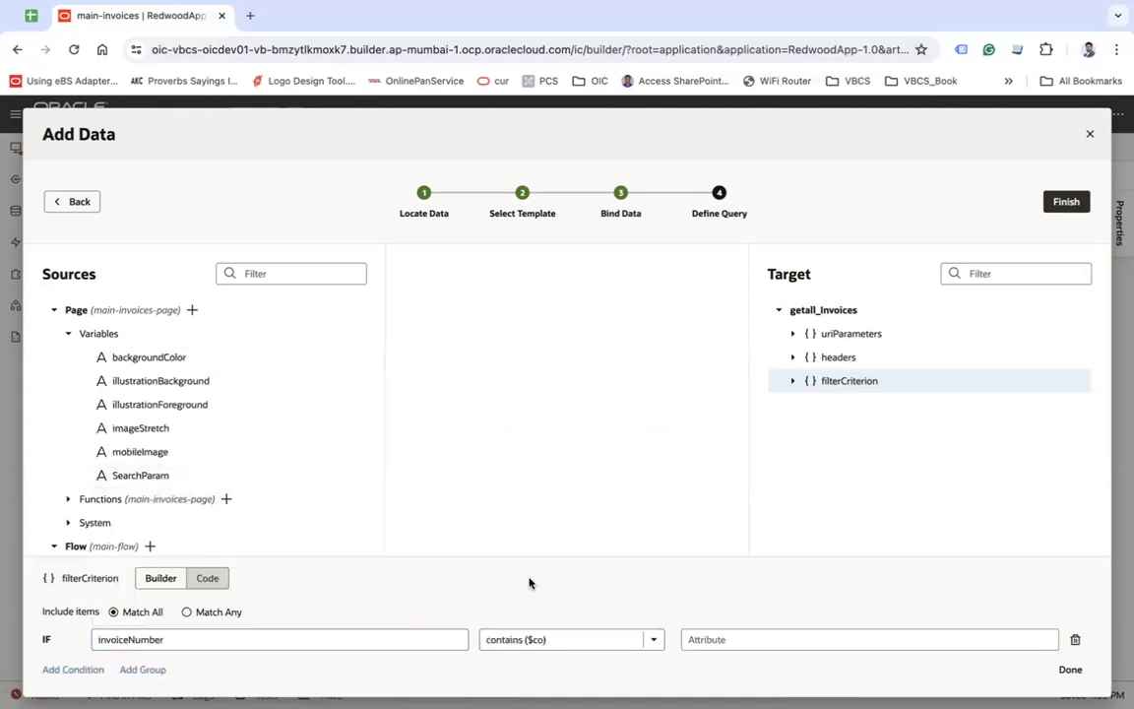
left_click(733, 640)
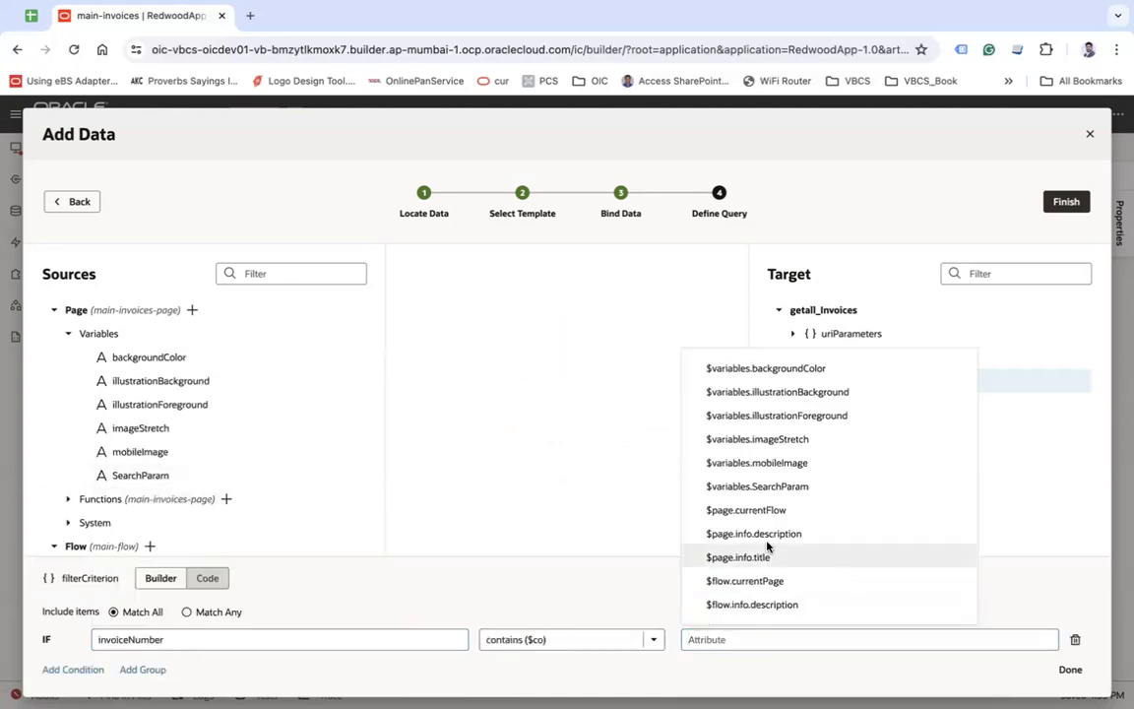
left_click(758, 486)
scroll(324, 533, "down", 1)
scroll(323, 532, "down", 3)
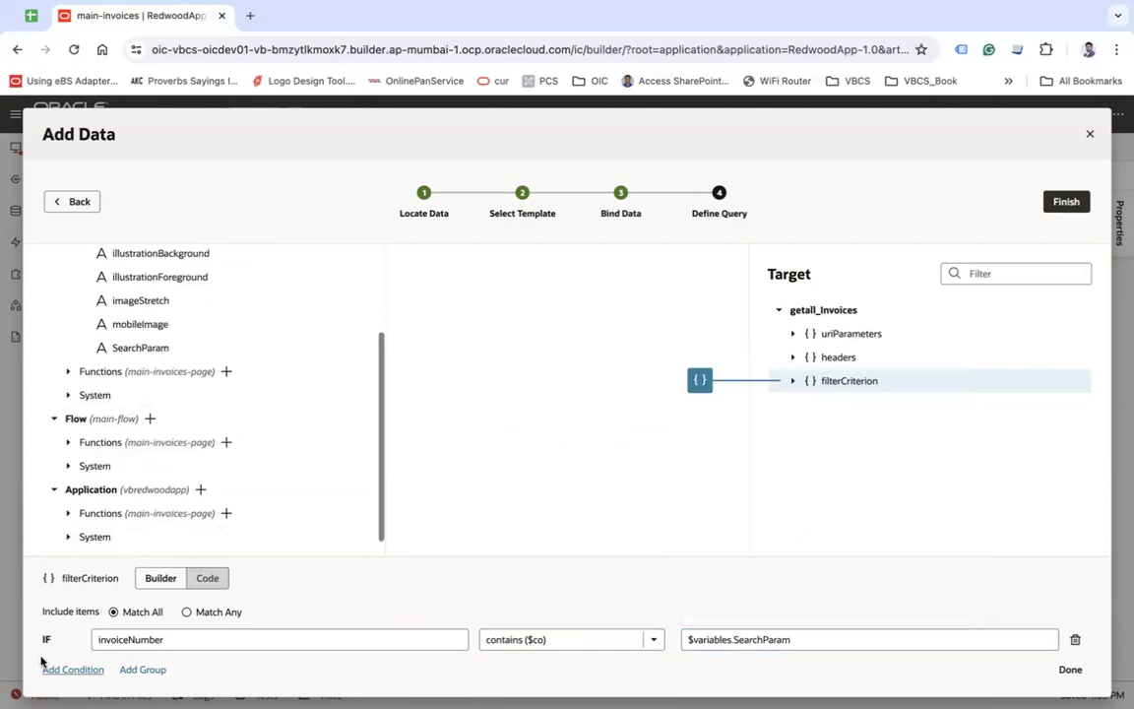
Add a second filter condition that customerName contains $variables.SearchParam, and set the criteria to Match Any.
left_click(56, 670)
left_click(126, 641)
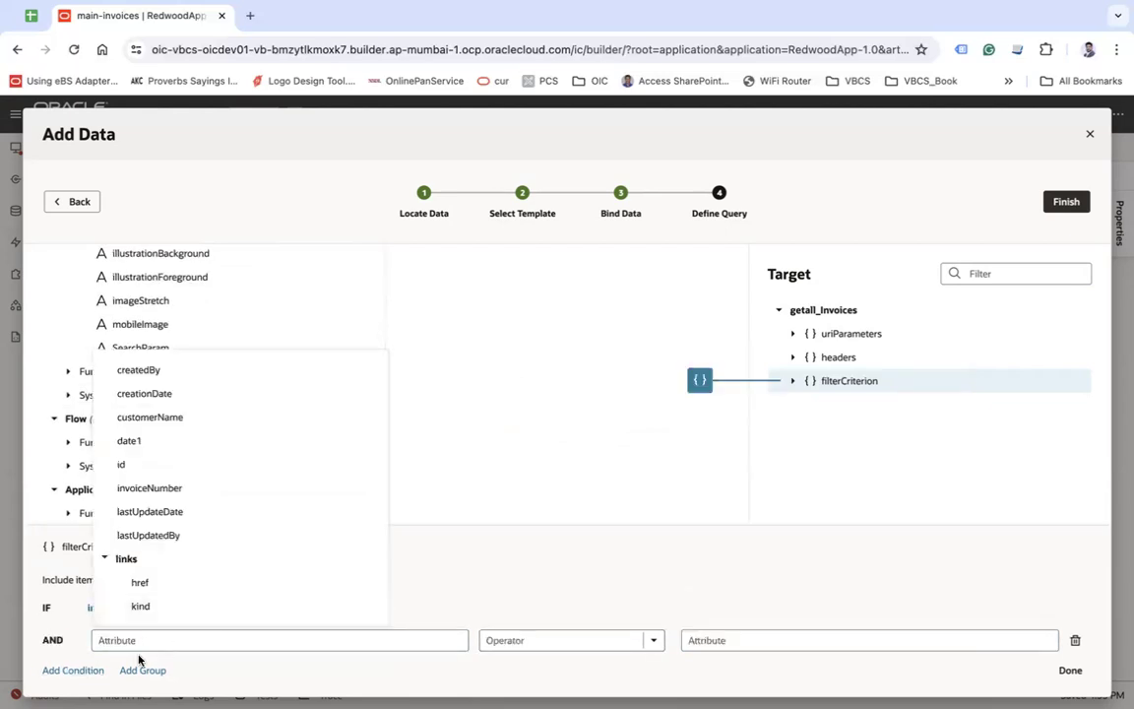
left_click(158, 418)
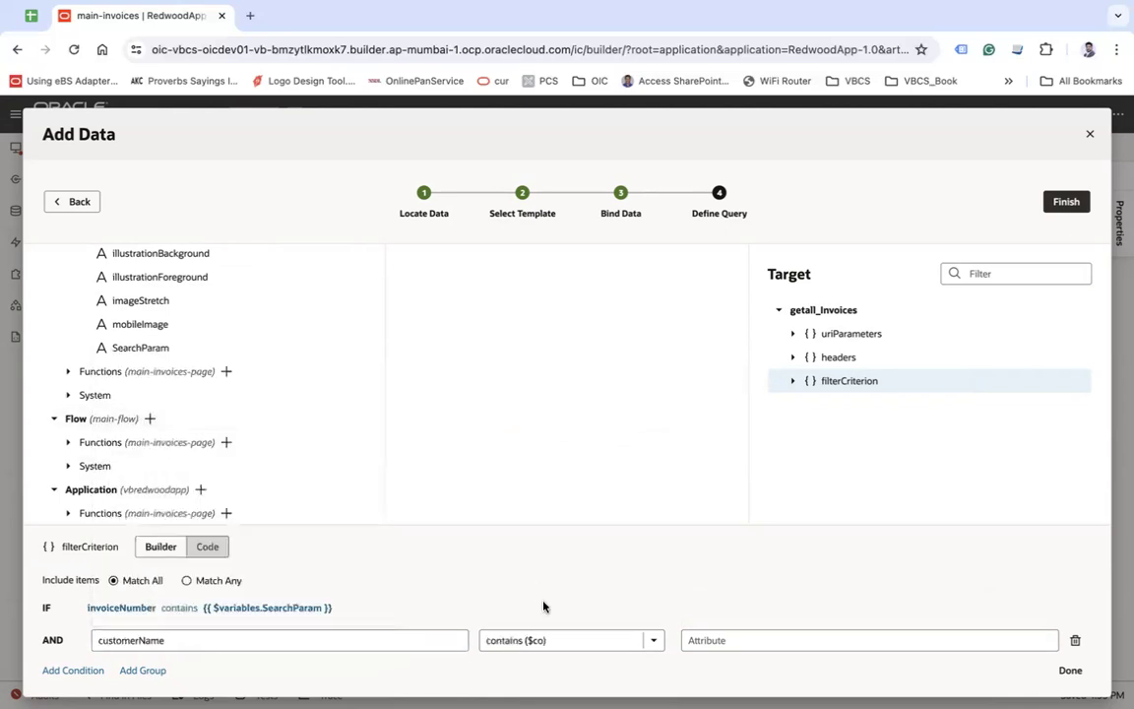
left_click(772, 638)
left_click(779, 486)
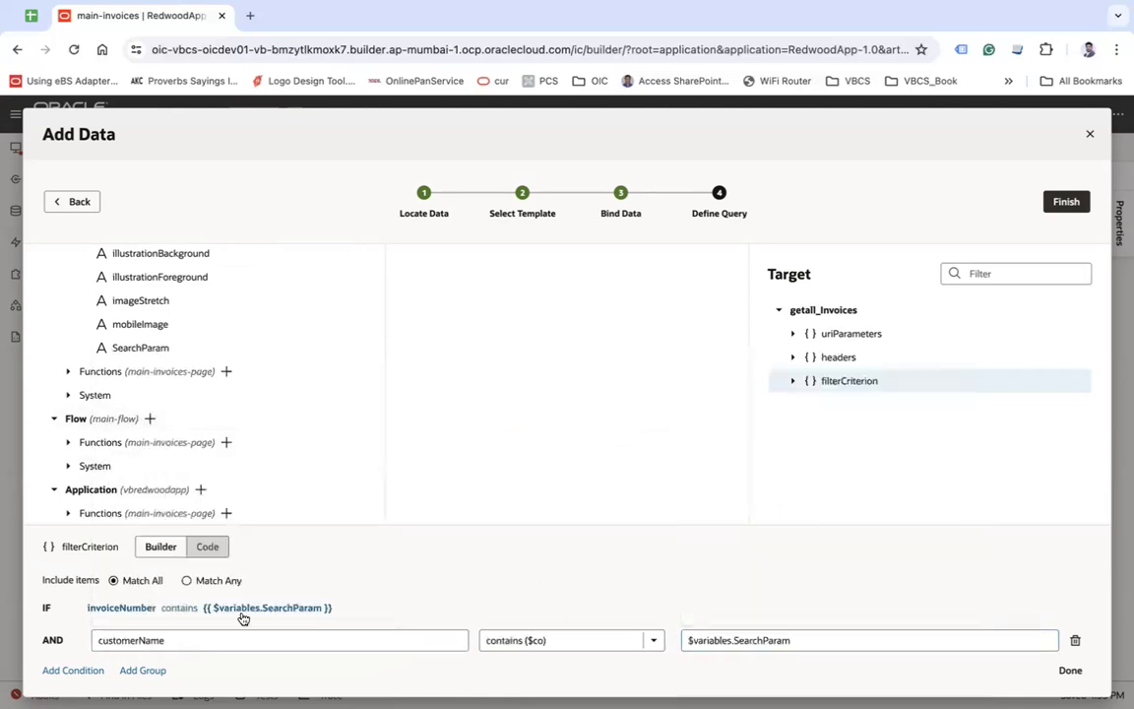
left_click(187, 581)
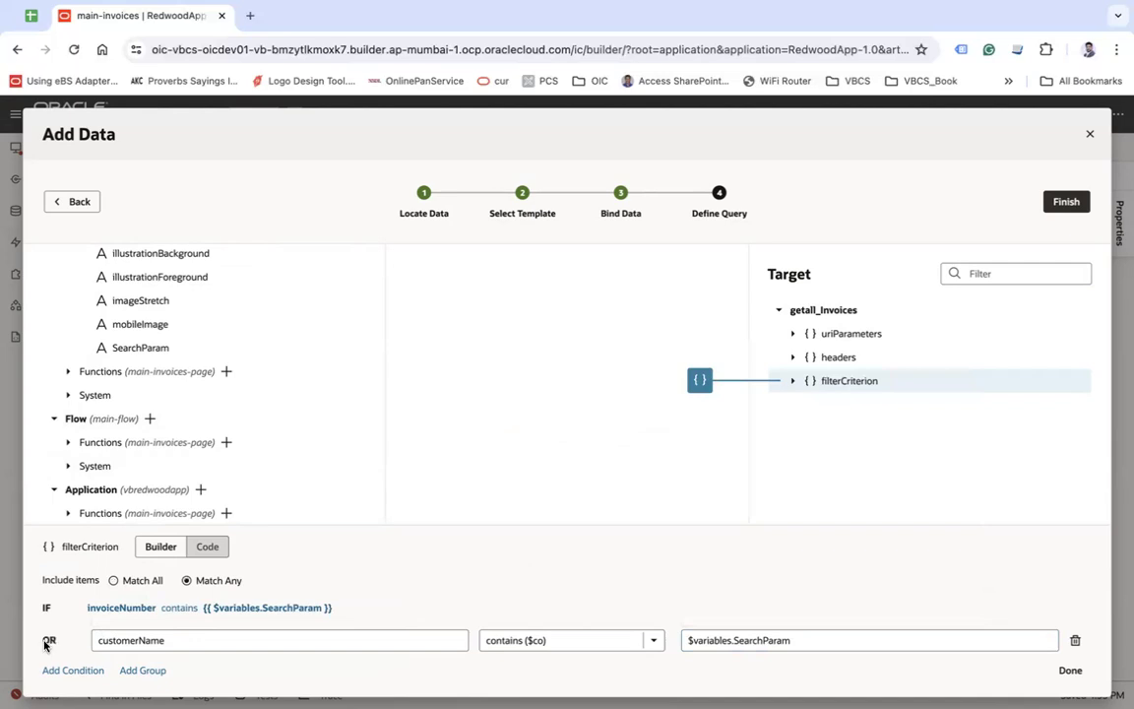
Add a third filter condition that paymentStatus equals $variables.SearchParam.
left_click(70, 670)
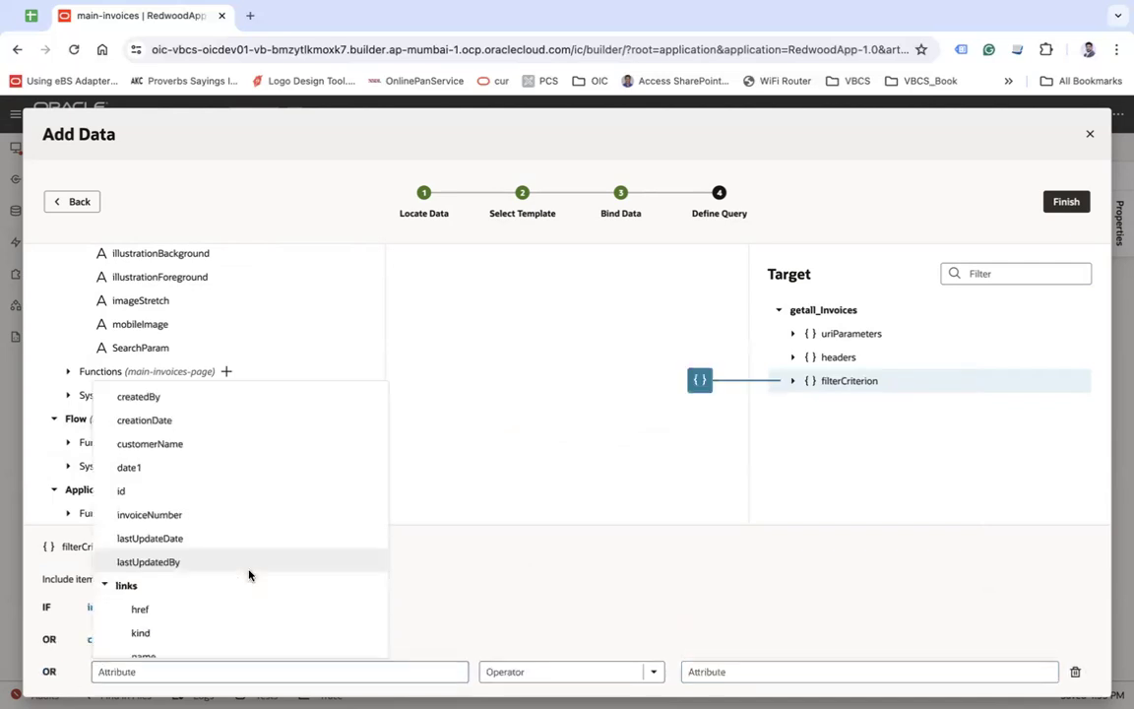
scroll(249, 575, "down", 2)
scroll(240, 496, "up", 2)
scroll(239, 497, "up", 1)
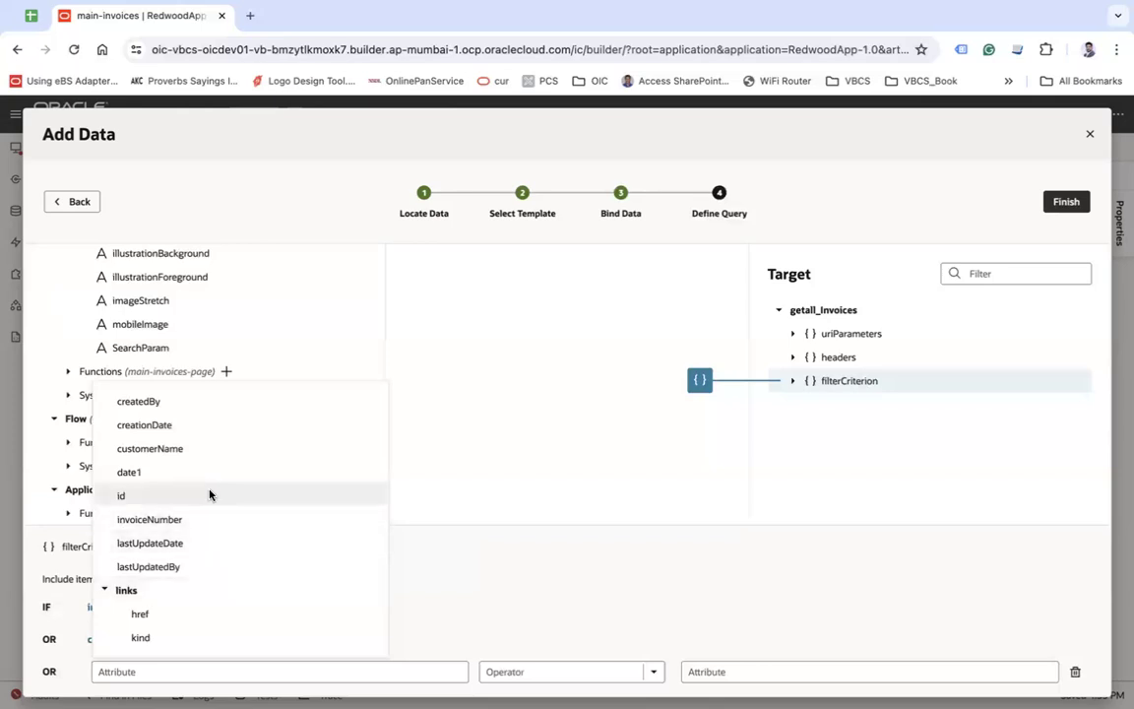
scroll(209, 494, "down", 4)
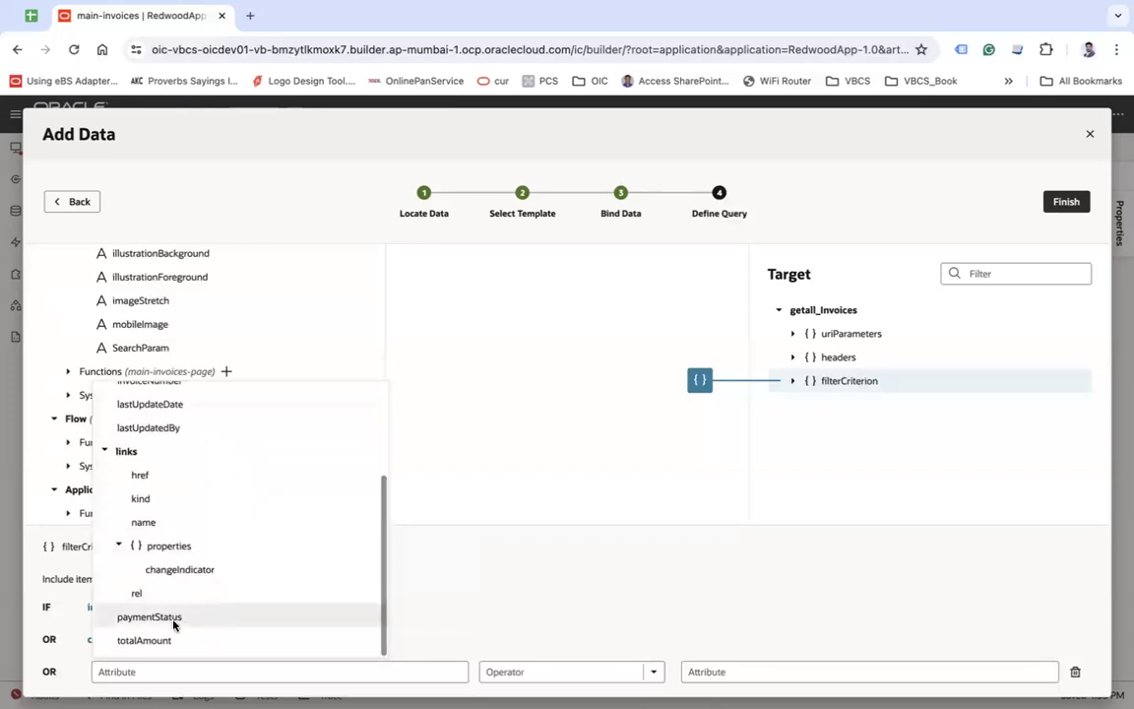
left_click(172, 615)
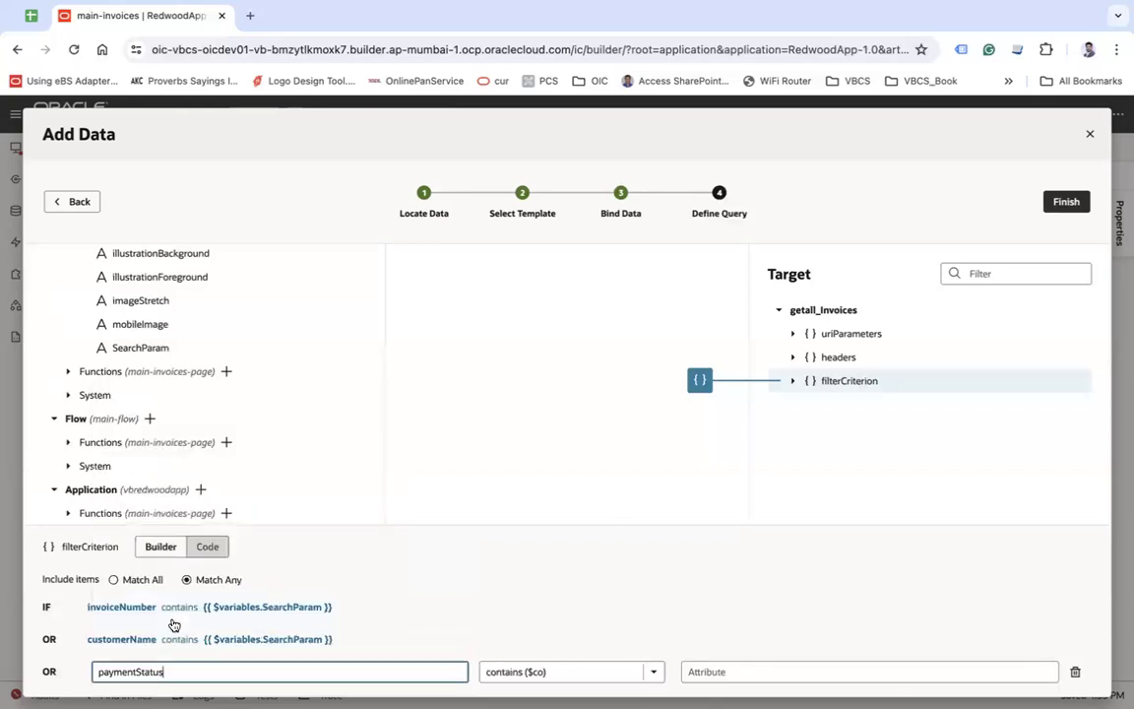
left_click(595, 669)
left_click(540, 458)
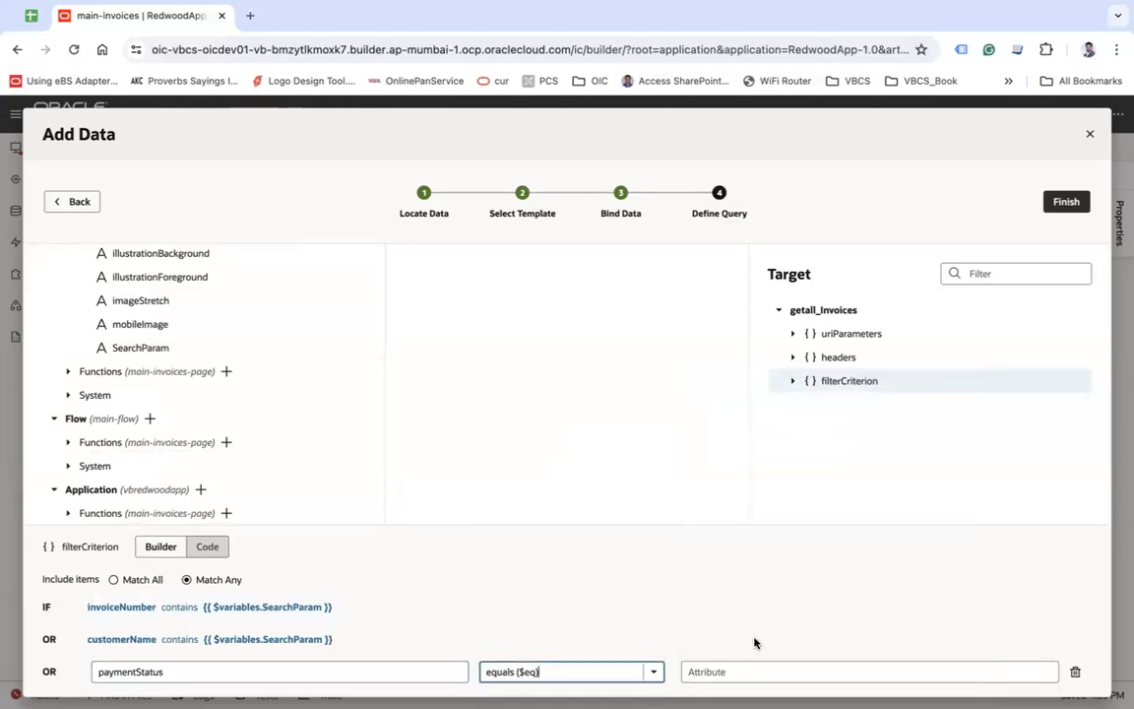
left_click(732, 672)
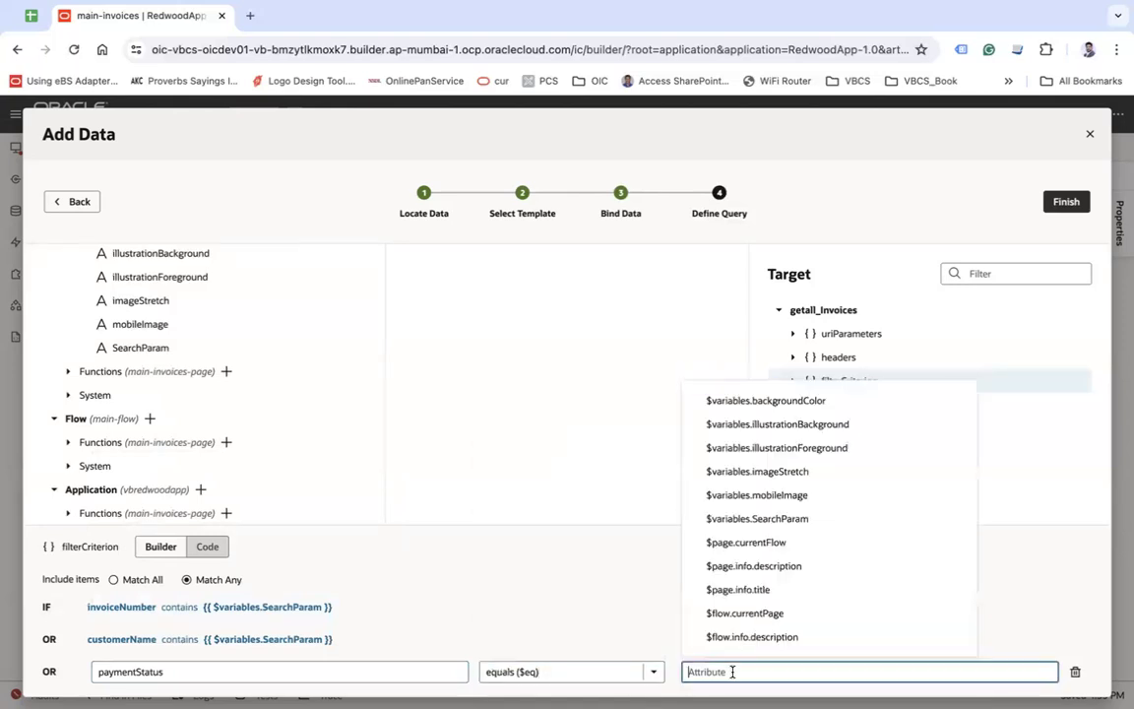
left_click(755, 519)
scroll(840, 557, "down", 1)
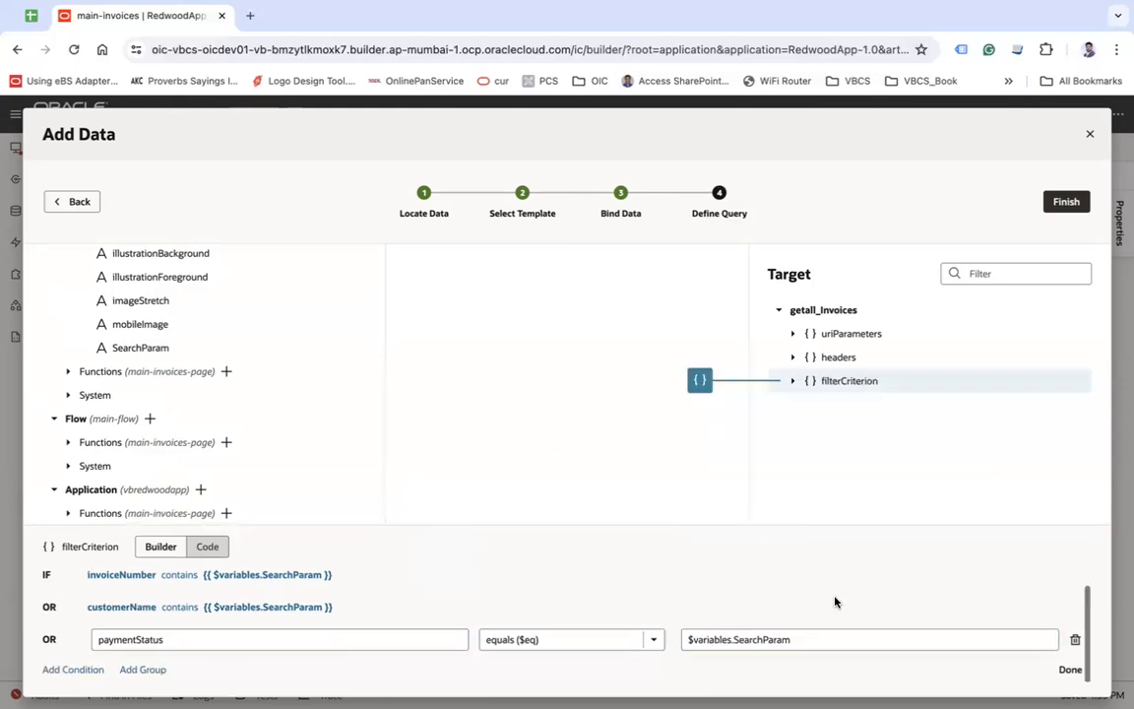
Review the three filter conditions and finish adding the invoices data to the list view.
left_click(533, 586)
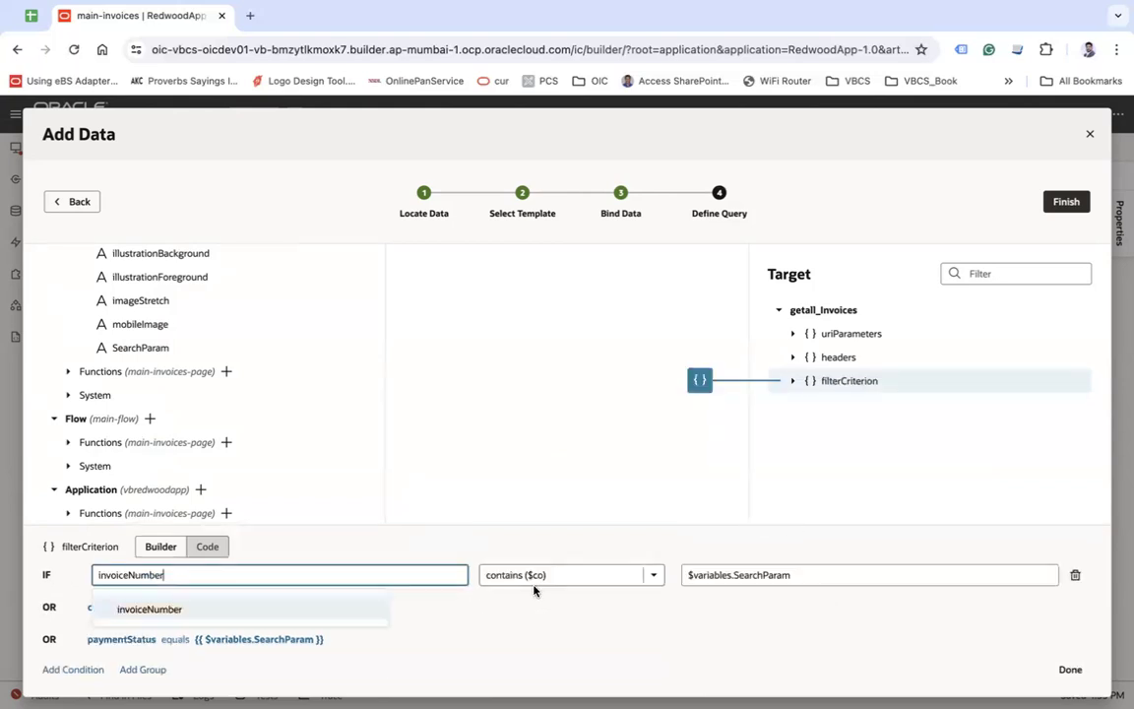
left_click(570, 540)
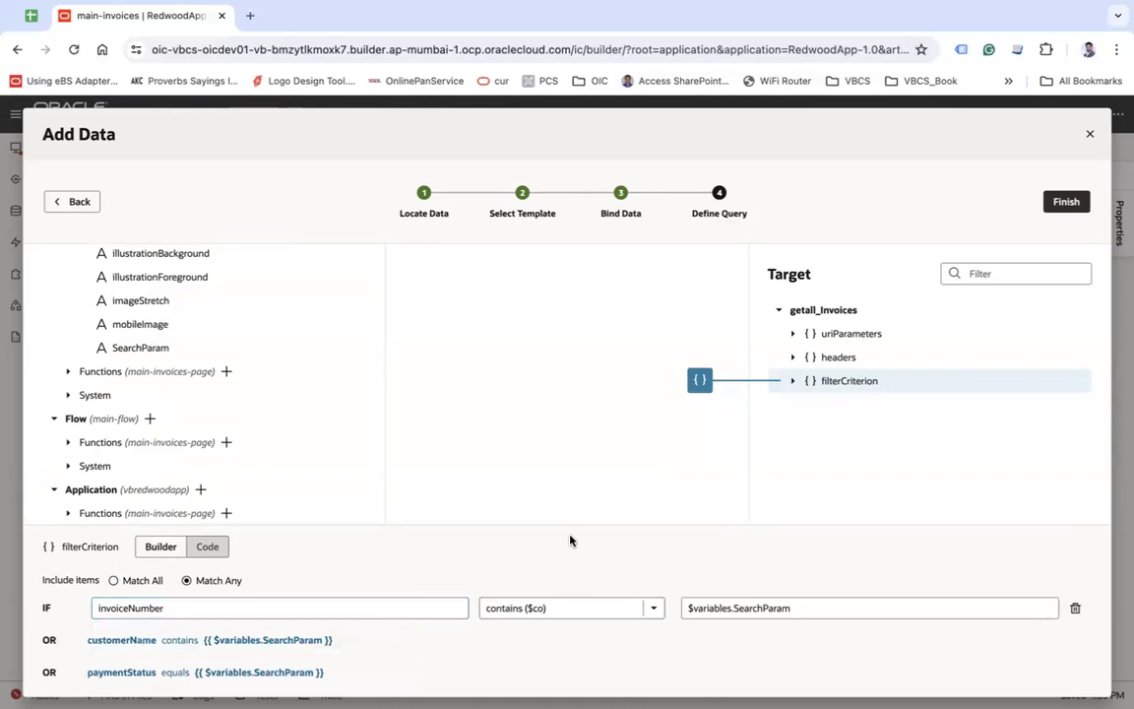
left_click(1067, 203)
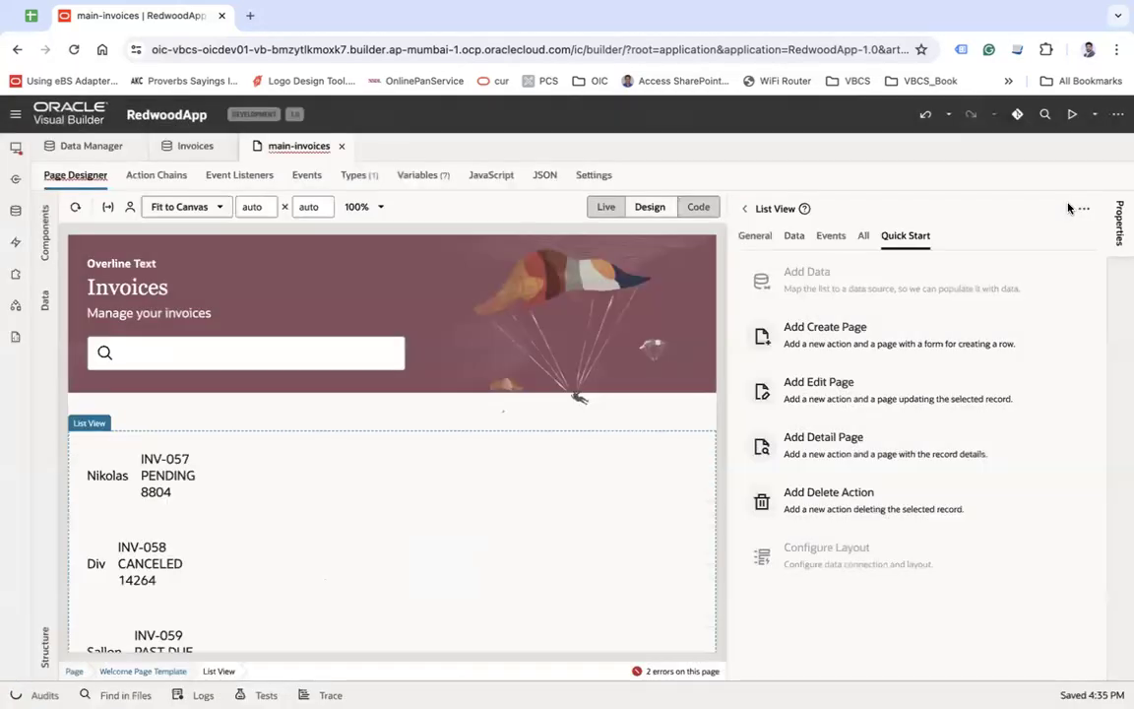
left_click(1119, 213)
scroll(519, 478, "down", 3)
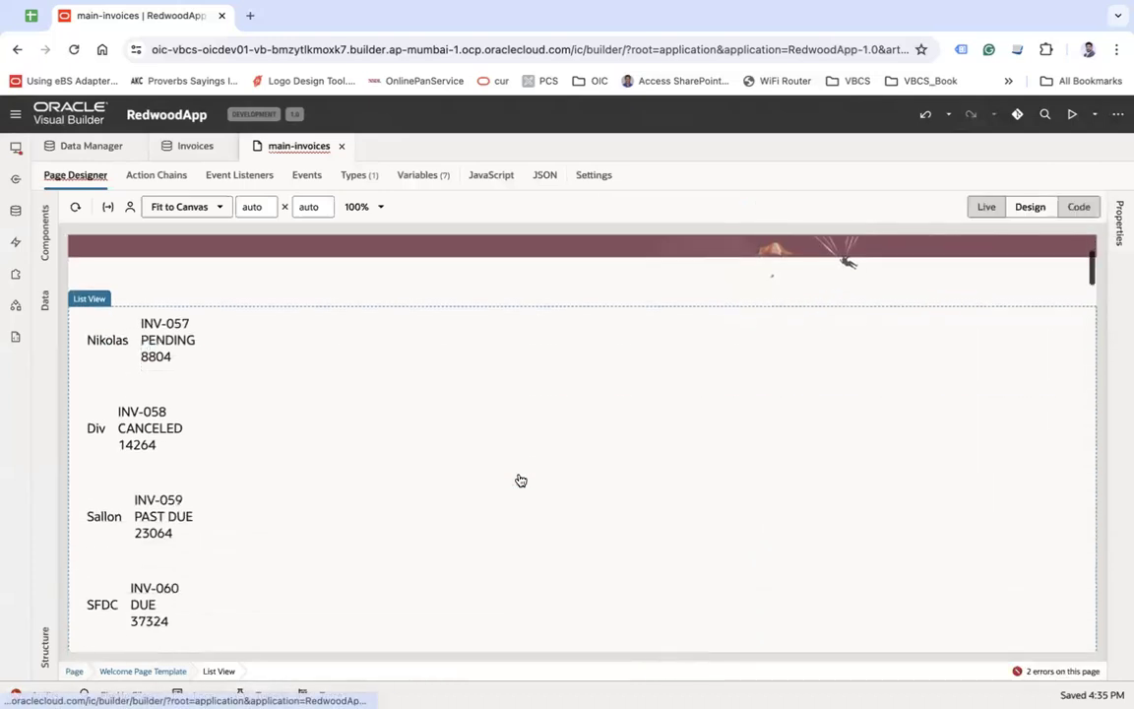
scroll(520, 481, "up", 3)
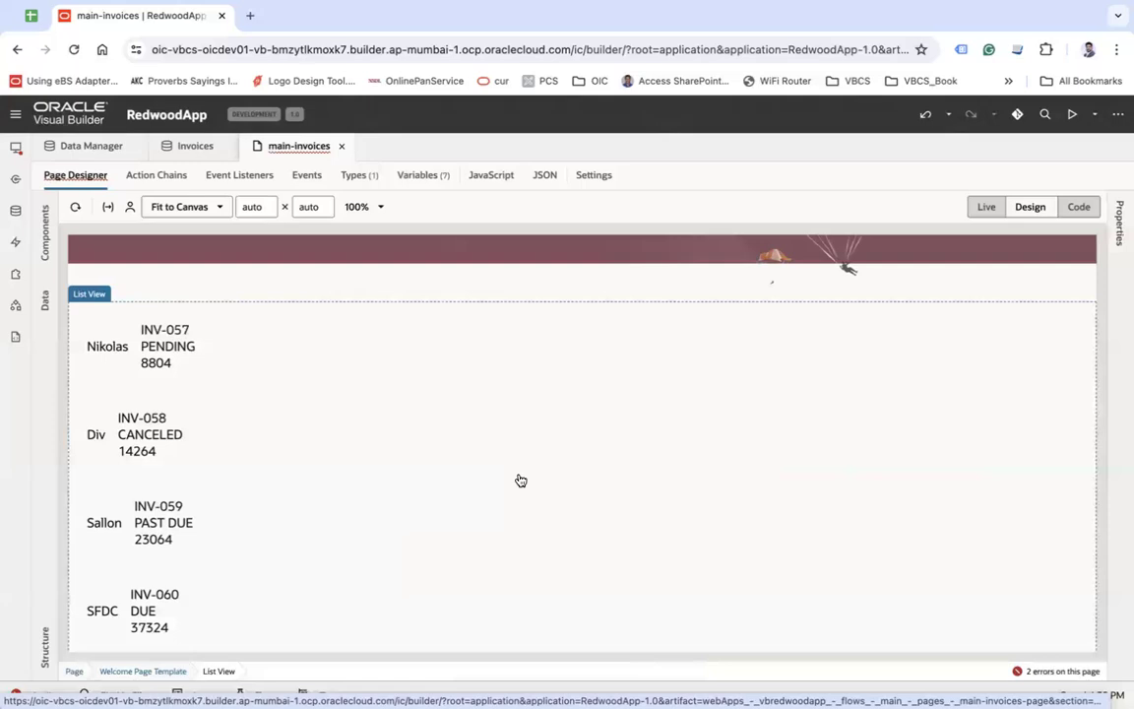
Delete the leading, overline, default and secondary div elements from the List Item Layout.
left_click(44, 644)
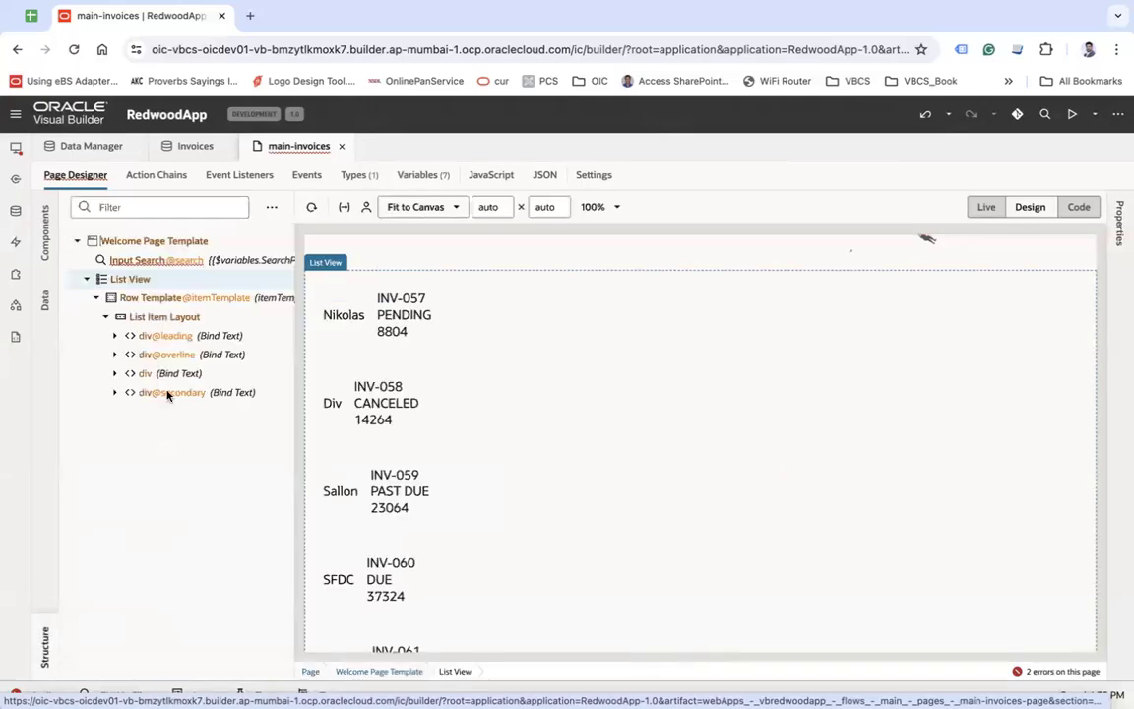
left_click(195, 335)
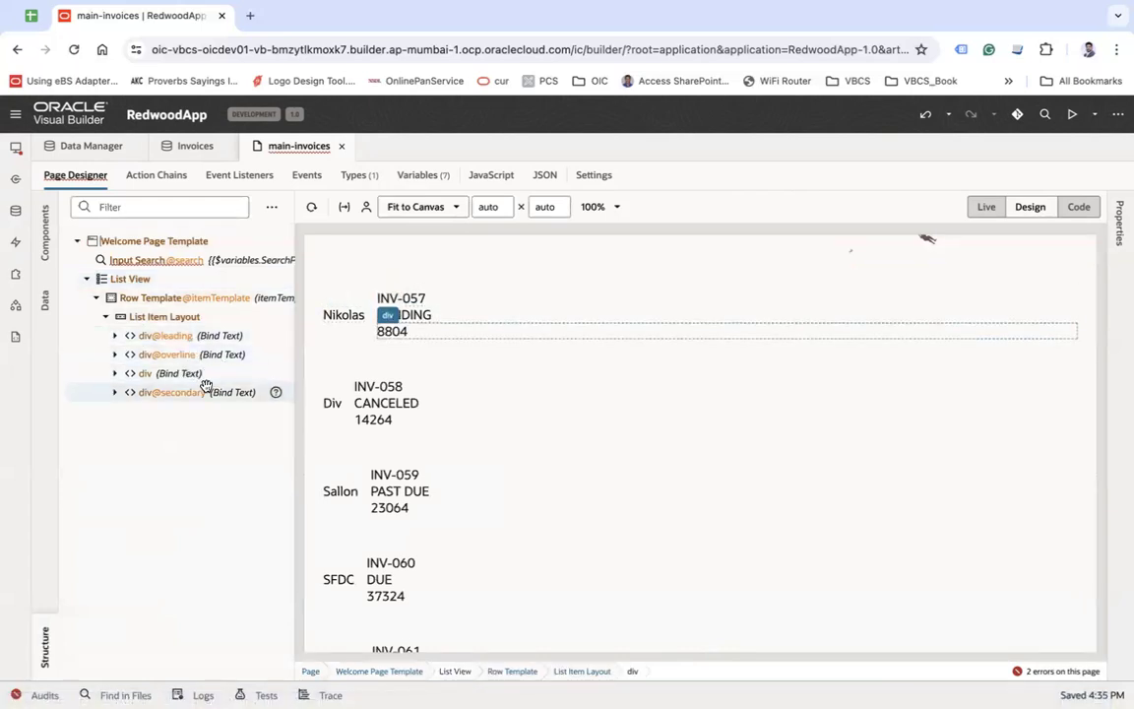
left_click(172, 391, "shift")
right_click(184, 396)
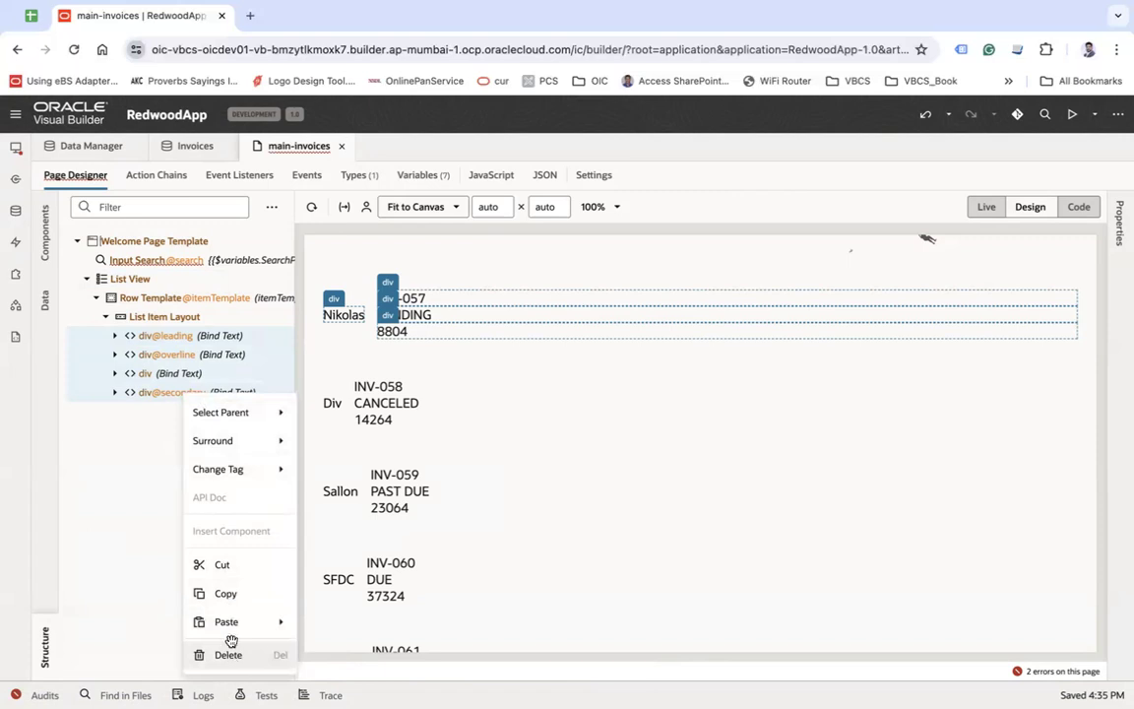
left_click(229, 655)
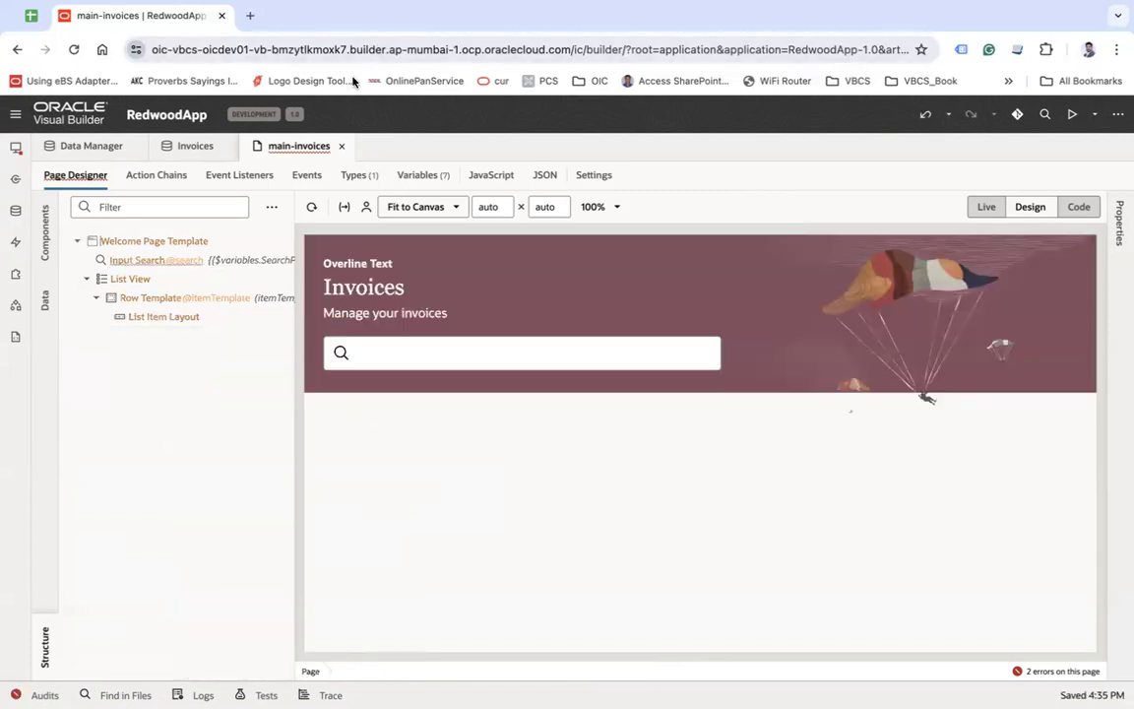
Find the Redwood Card component and add it to the Default slot of the List Item Layout.
left_click(45, 233)
type("card")
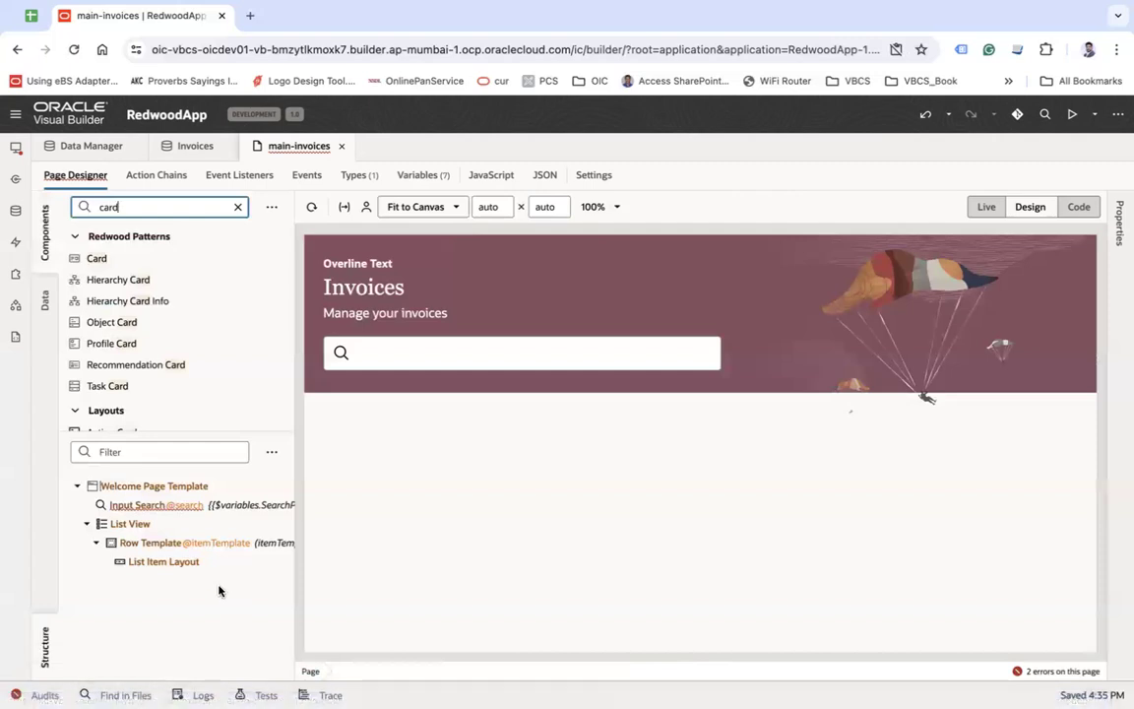
left_click_drag(96, 258, 168, 563)
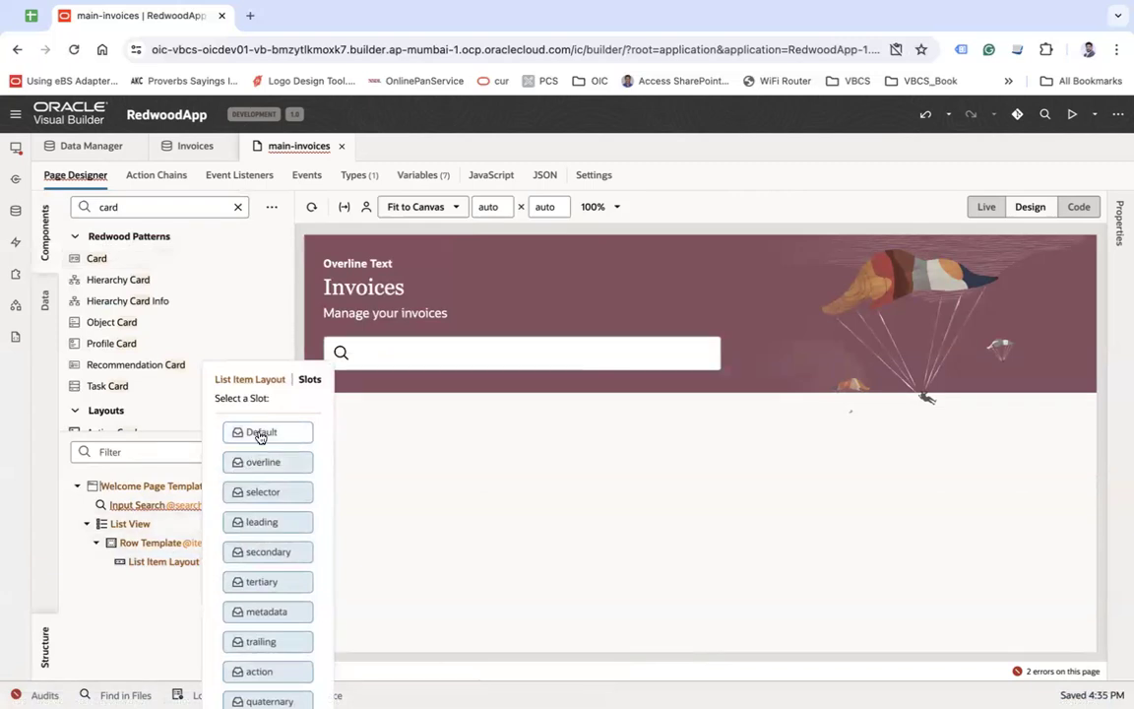
left_click(260, 434)
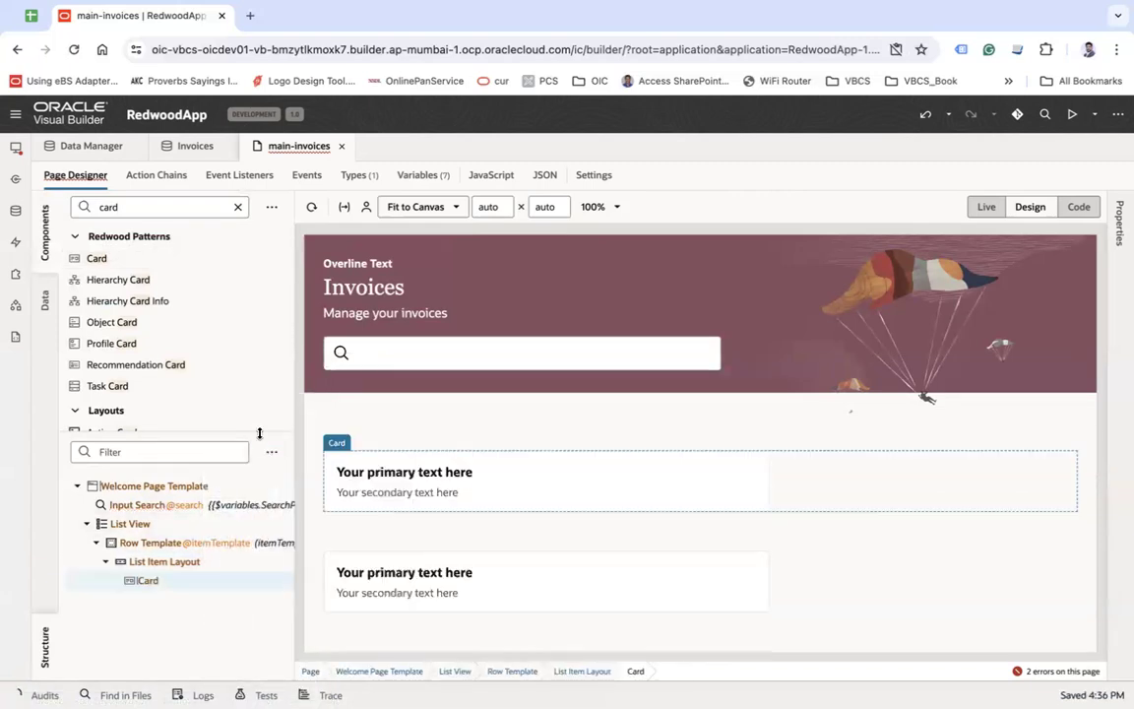
Set the List View's Display attribute to Card.
left_click(44, 231)
left_click(133, 279)
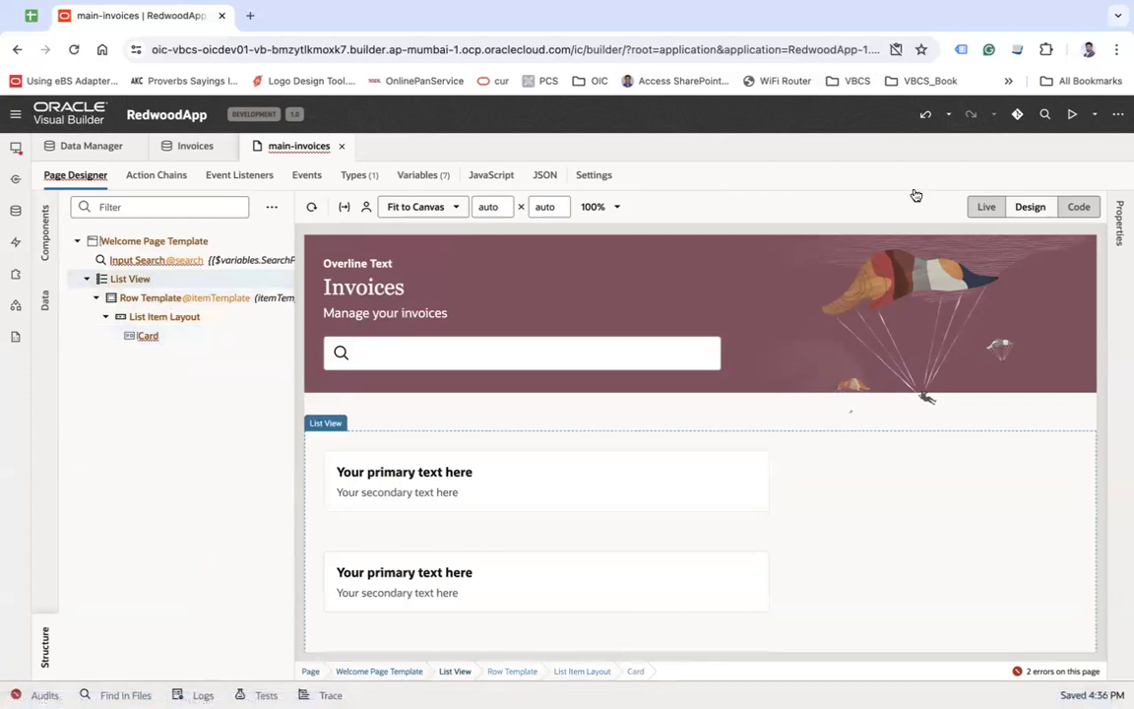
left_click(1119, 225)
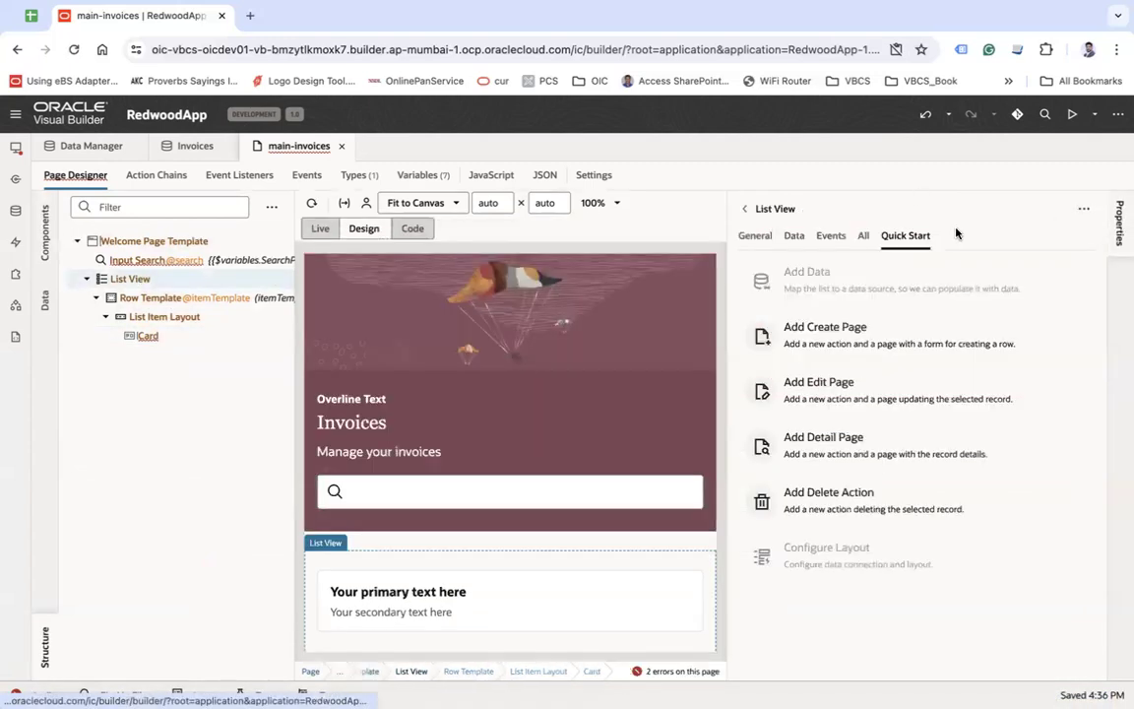
left_click(863, 236)
scroll(839, 472, "down", 1)
left_click(788, 564)
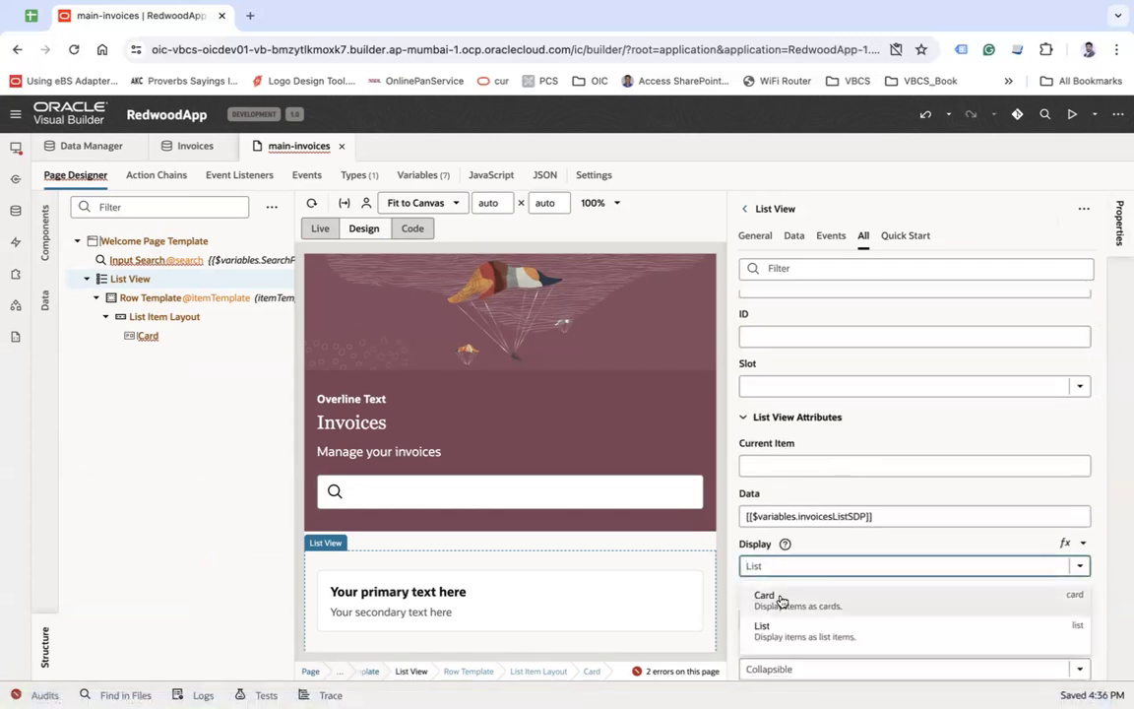
left_click(778, 607)
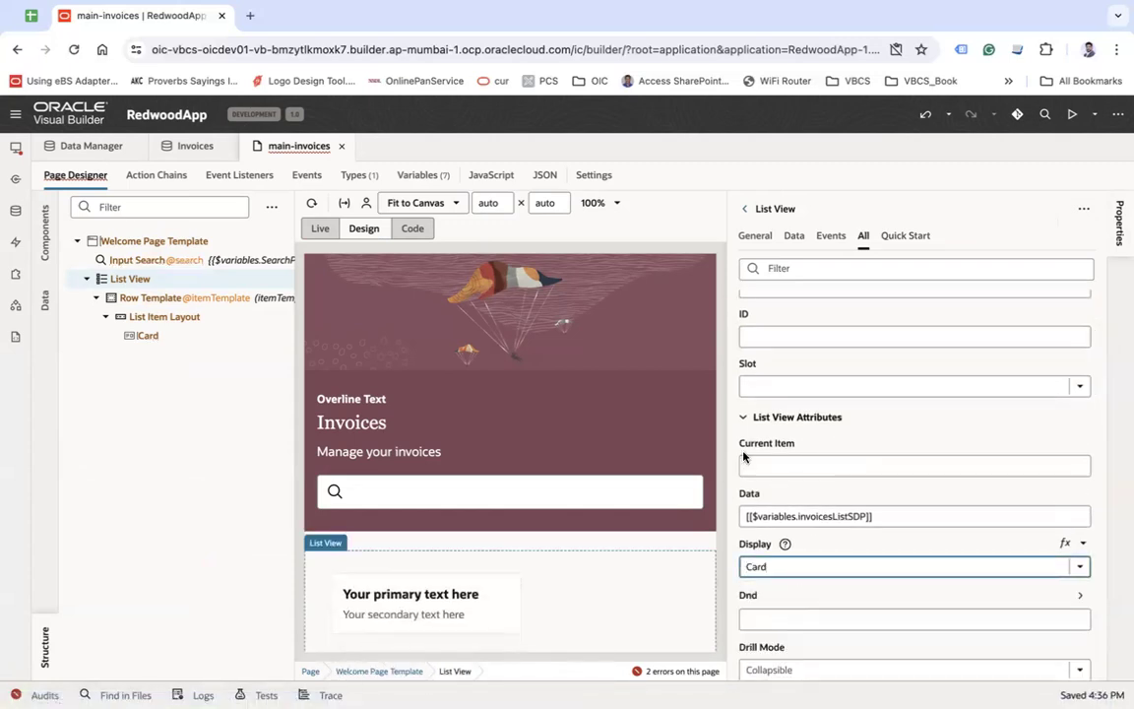
left_click(1119, 225)
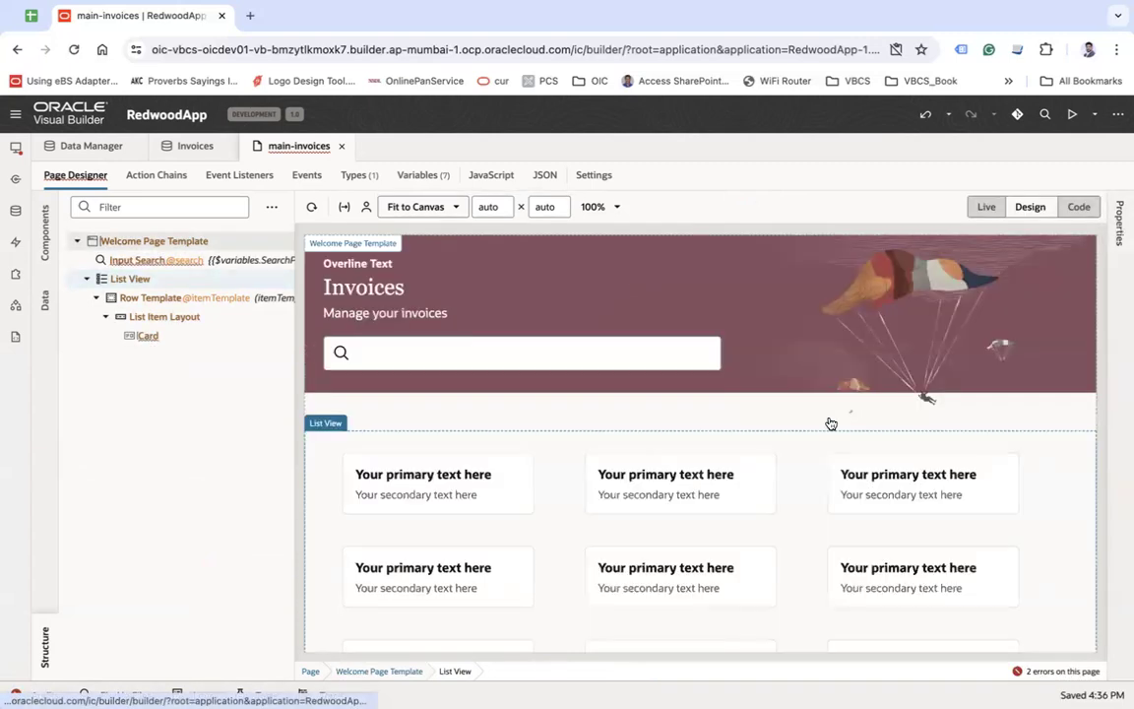
left_click(45, 648)
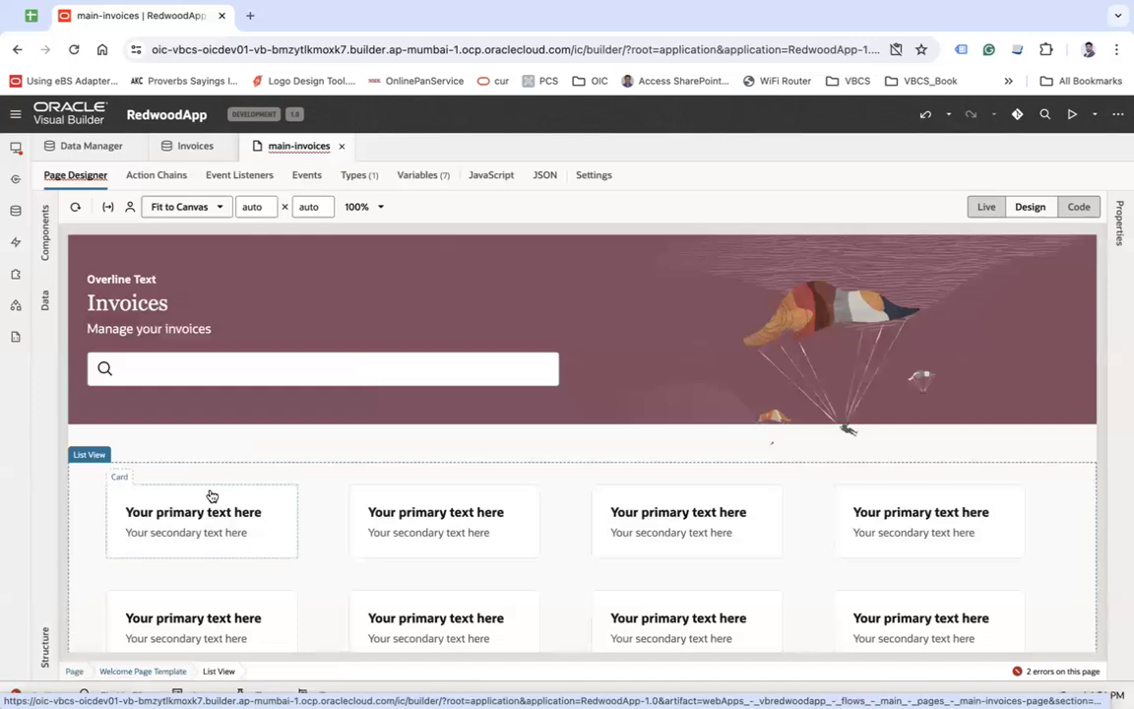
Open the first card's general properties and examine its badge, body text and body image settings.
left_click(275, 521)
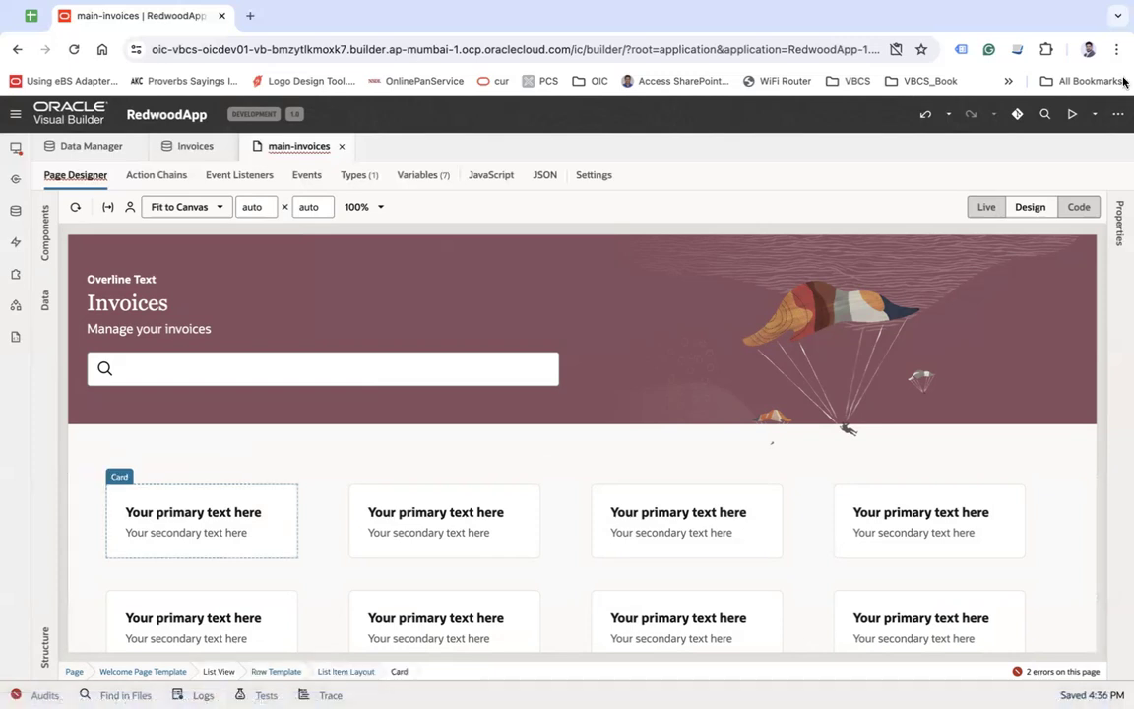
left_click(1119, 225)
left_click(755, 236)
left_click_drag(740, 489, 777, 488)
scroll(775, 488, "down", 2)
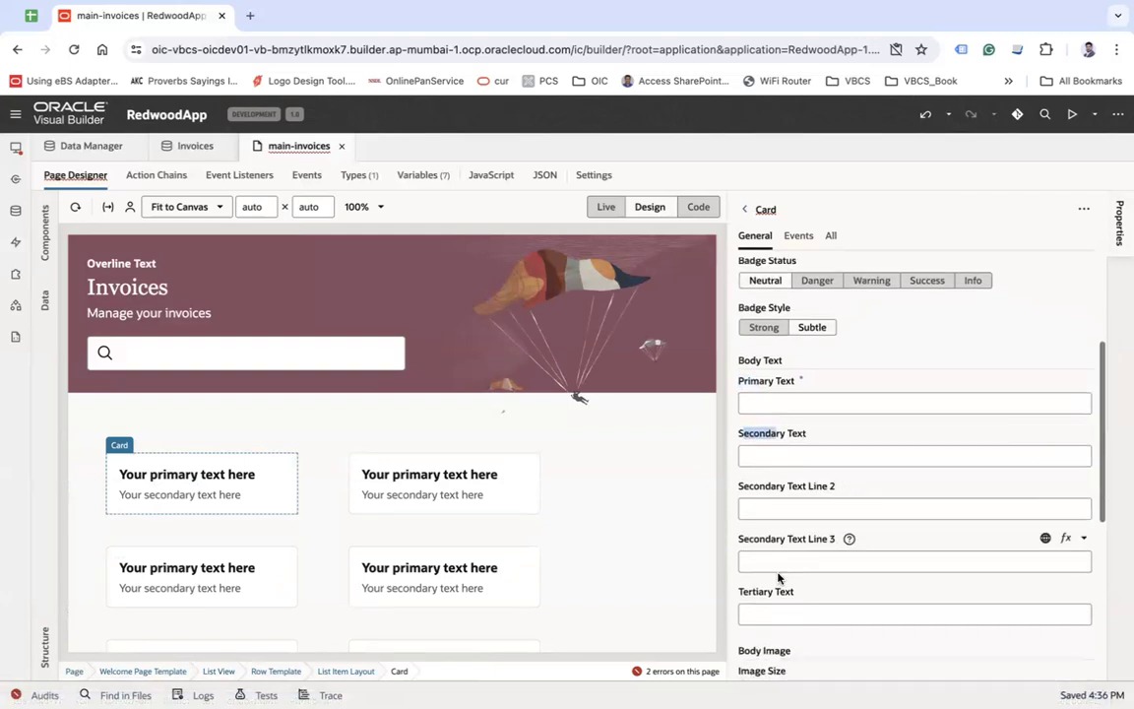
scroll(772, 571, "down", 2)
left_click(743, 539)
scroll(852, 567, "down", 2)
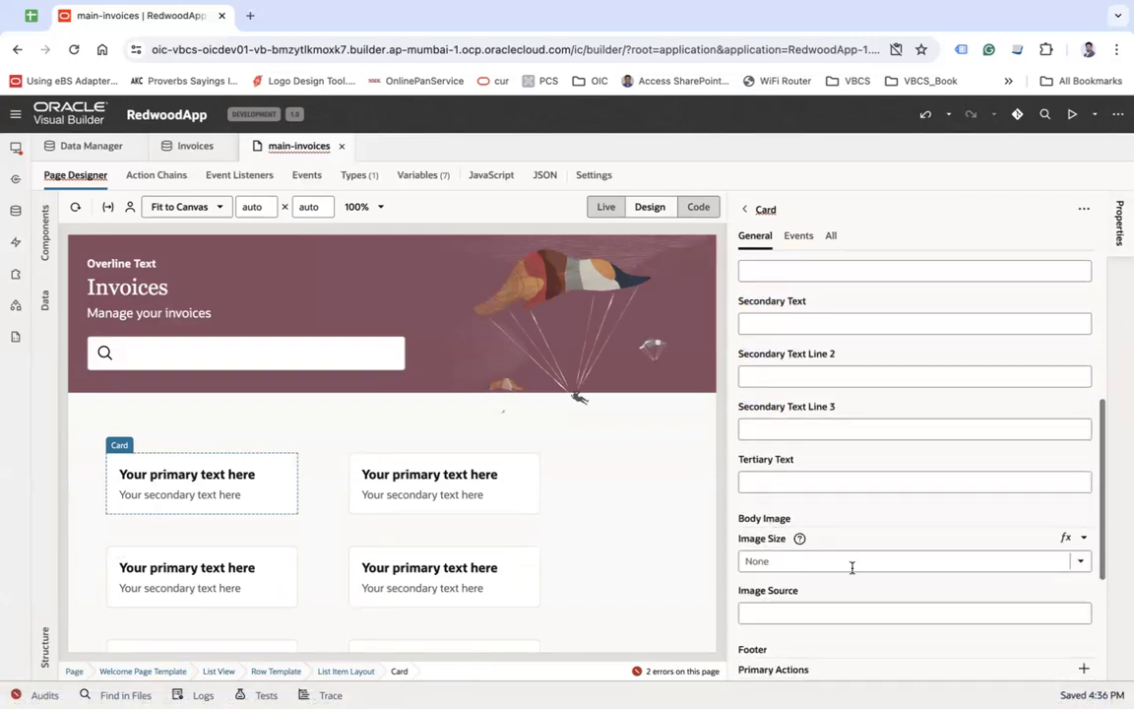